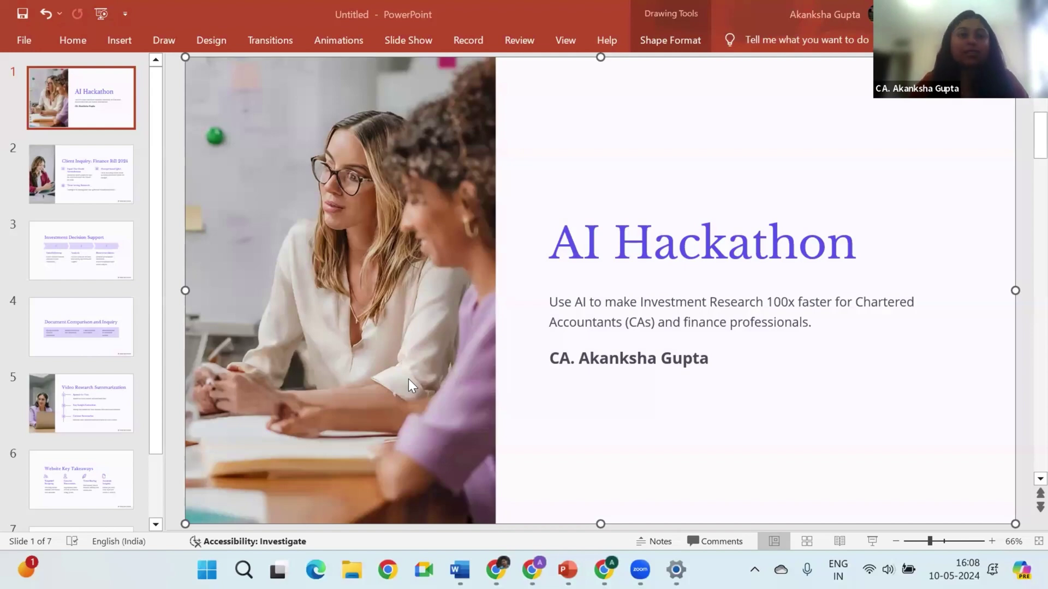
# - Switch from the 'AI Hackathon' title slide to the Otio library in Chrome
pyautogui.hotkey('alt', 'Tab')
pyautogui.hotkey('alt', 'Tab')
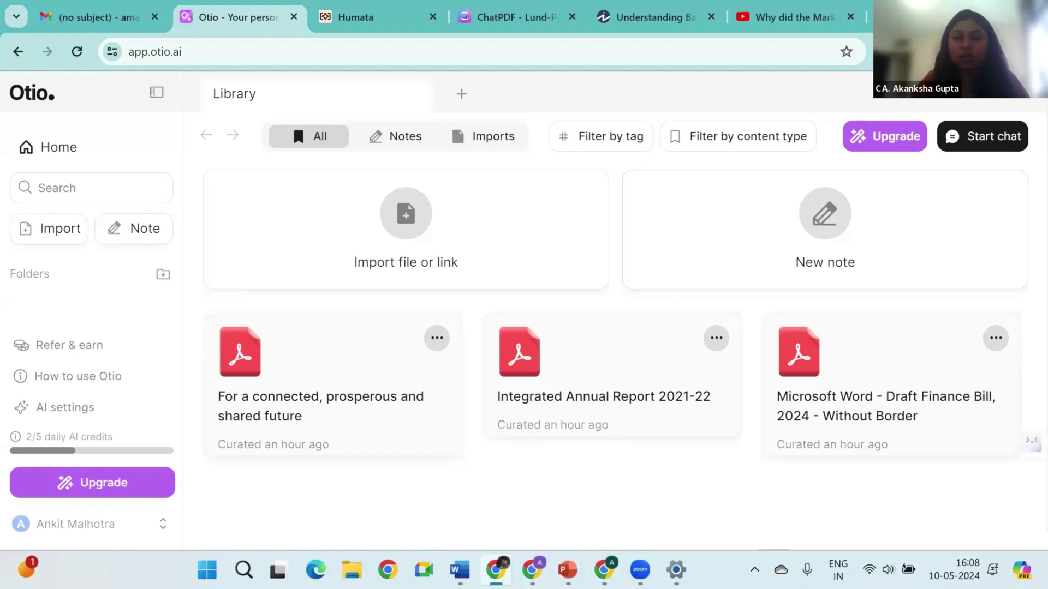
# - Open the Lund Pointe Apartments offering memorandum in ChatPDF and scroll its PDF
pyautogui.press('super+Down')
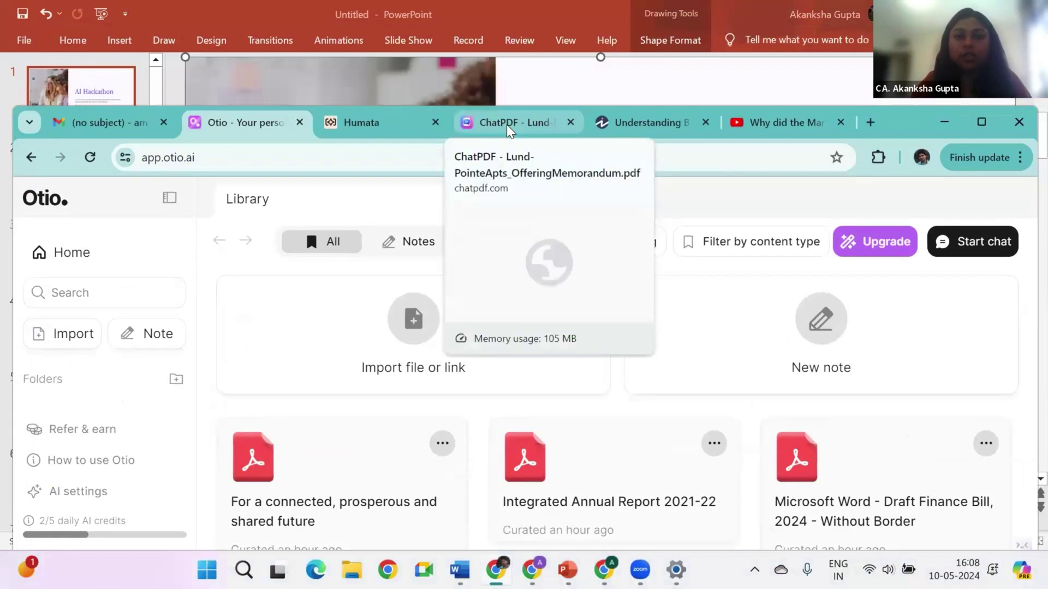
pyautogui.click(506, 124)
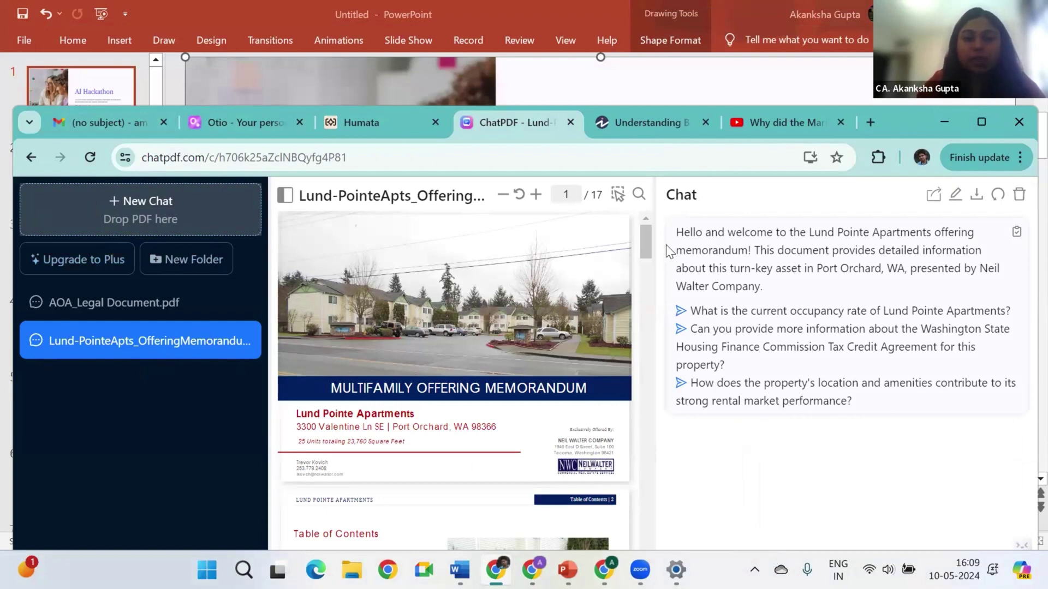
pyautogui.moveTo(646, 245)
pyautogui.mouseDown()
pyautogui.moveTo(646, 258)
pyautogui.moveTo(644, 236)
pyautogui.mouseUp()
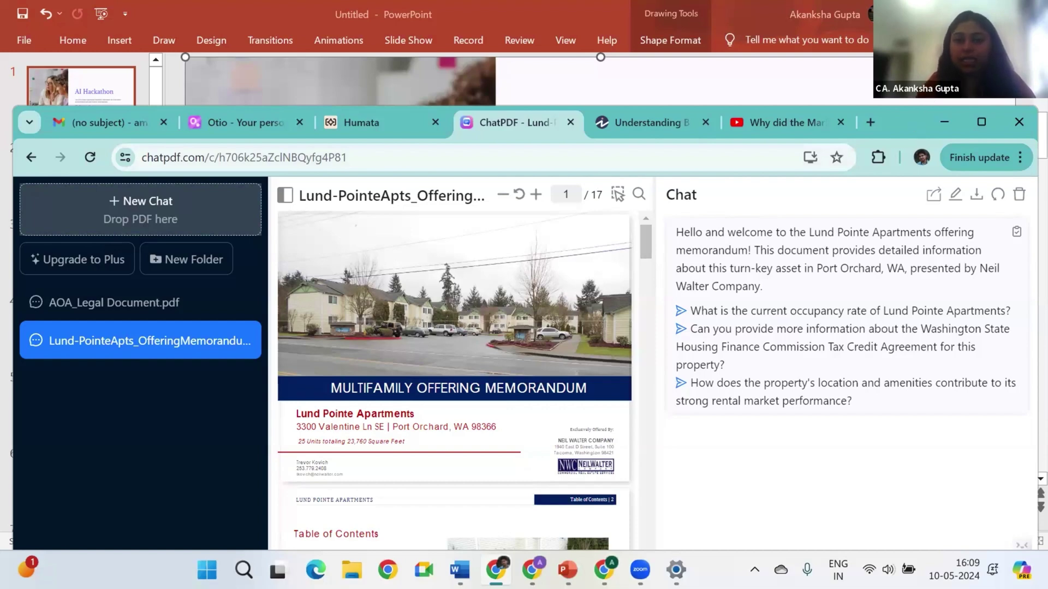
# - Select question 1 in the Word list and maximize the ChatPDF browser window
pyautogui.hotkey('alt', 'Tab')
pyautogui.hotkey('alt', 'Tab')
pyautogui.hotkey('alt', 'Tab')
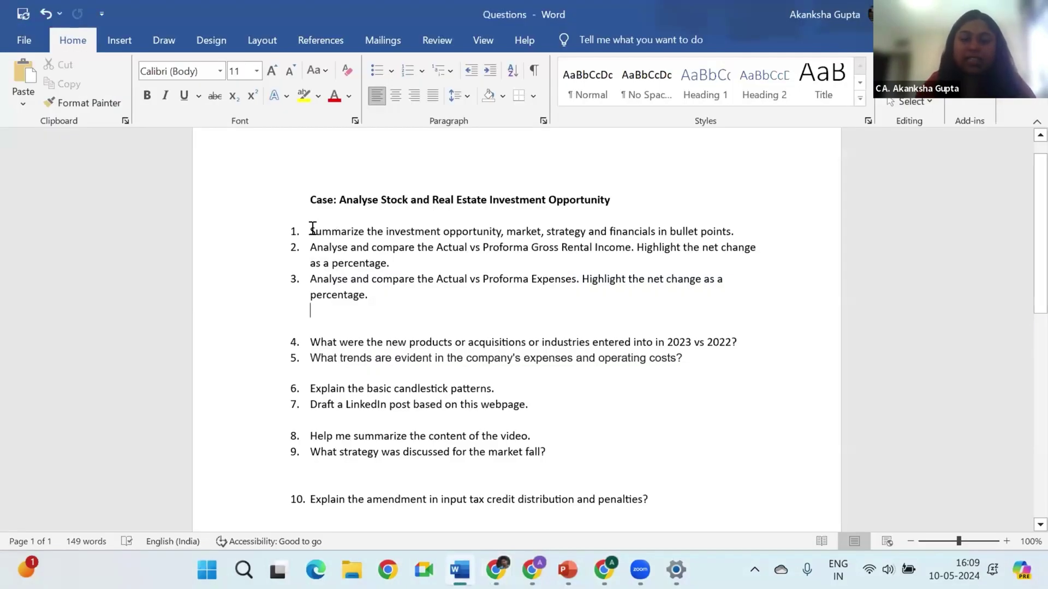
pyautogui.moveTo(313, 232); pyautogui.dragTo(718, 233)
pyautogui.hotkey('alt', 'Tab')
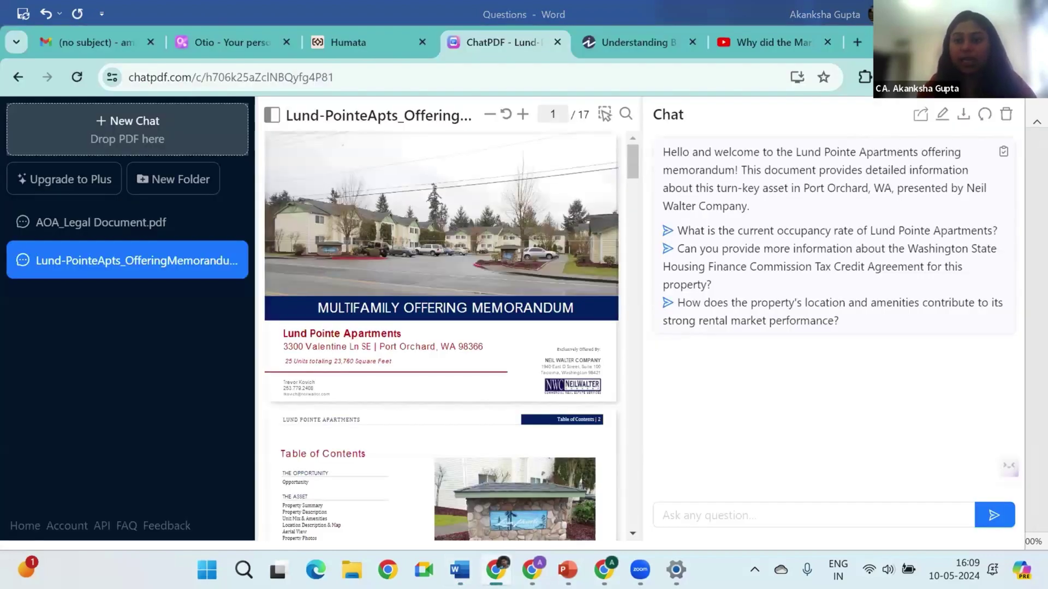
pyautogui.press('super+Up')
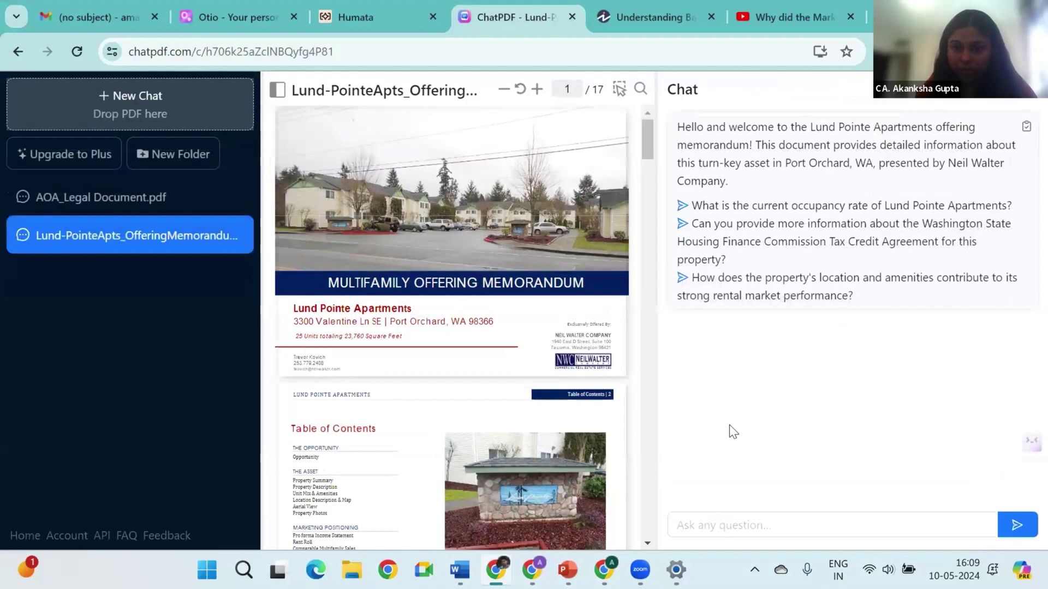
pyautogui.moveTo(783, 295); pyautogui.dragTo(441, 373)
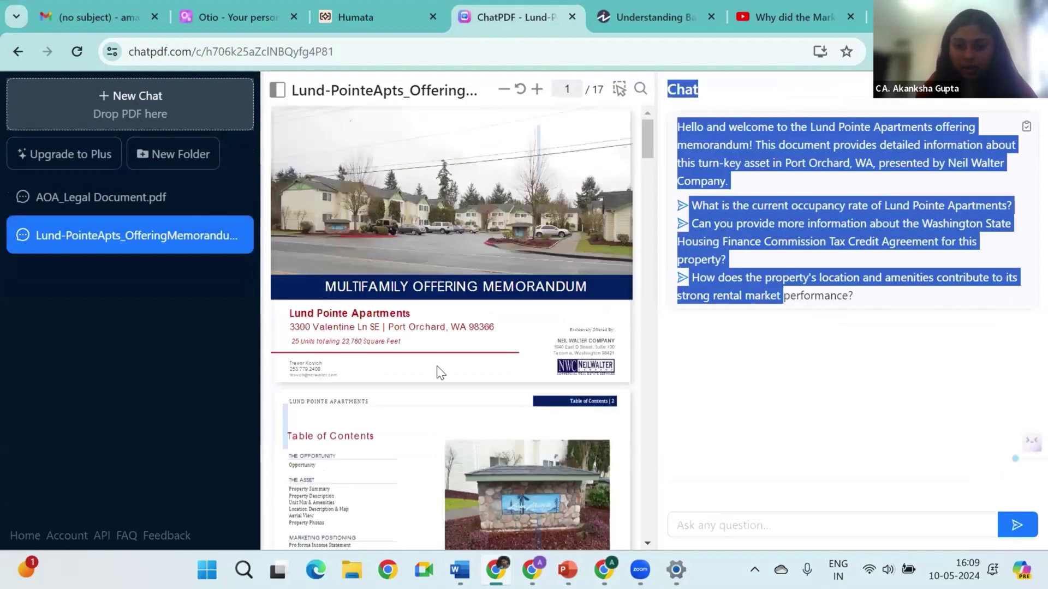
# - Ask question 1 and review the answer on market, strategy, financials and 2016 NOI
pyautogui.click(719, 516)
pyautogui.write('1.\tSummarize the investment opportunity, market, strategy and financials in bullet points')
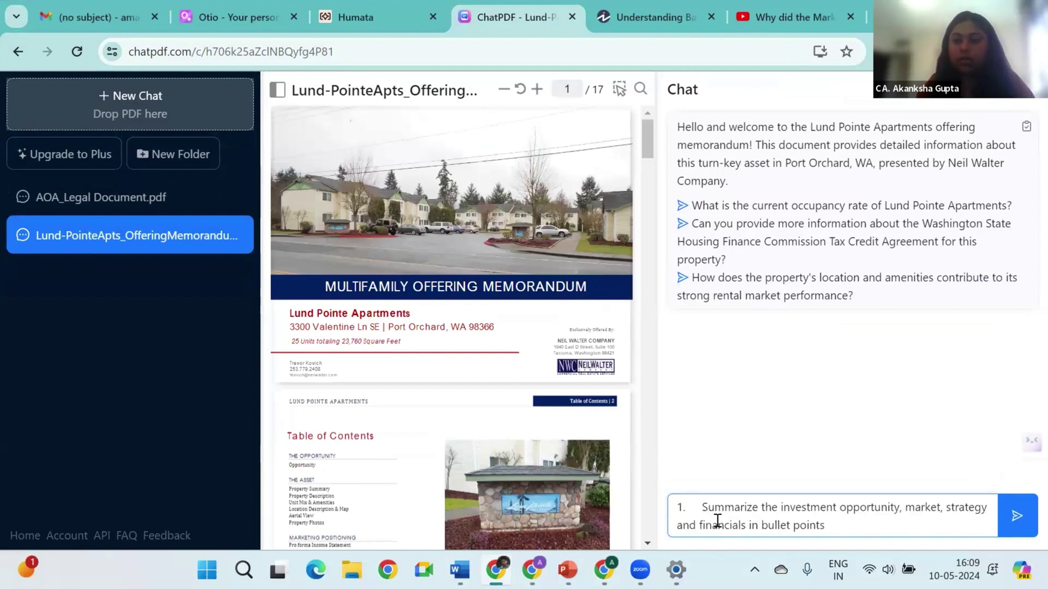
pyautogui.press('Return')
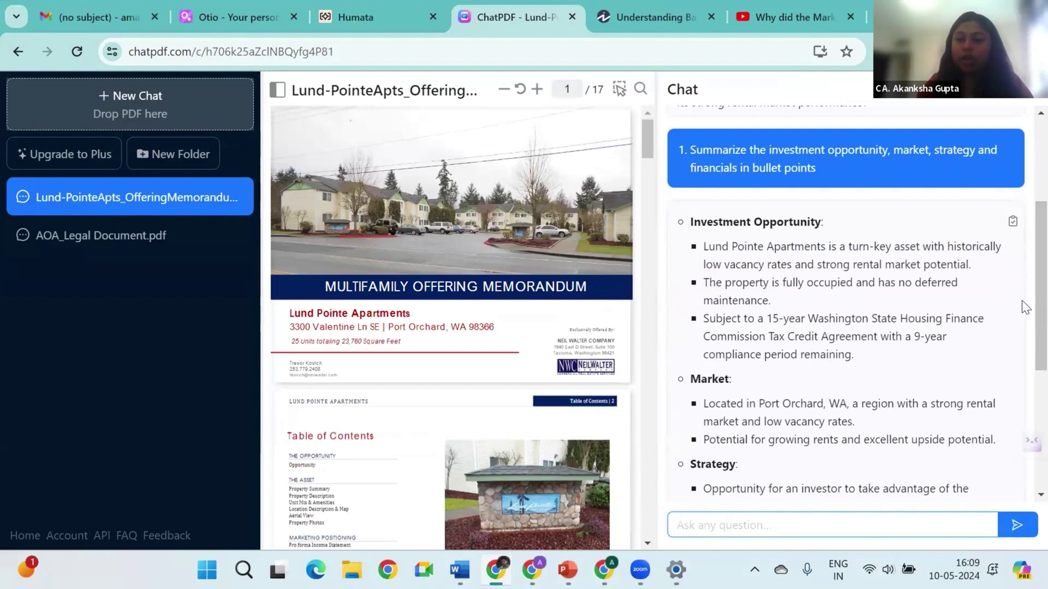
pyautogui.moveTo(1021, 280); pyautogui.dragTo(1025, 345)
pyautogui.scroll(-3, 1021, 338)
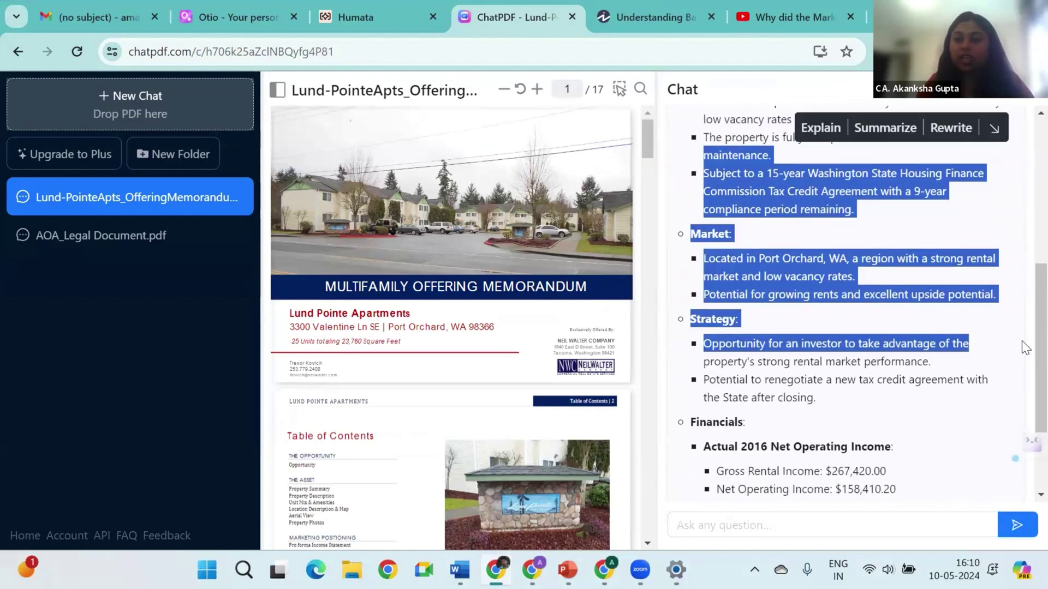
pyautogui.click(716, 334)
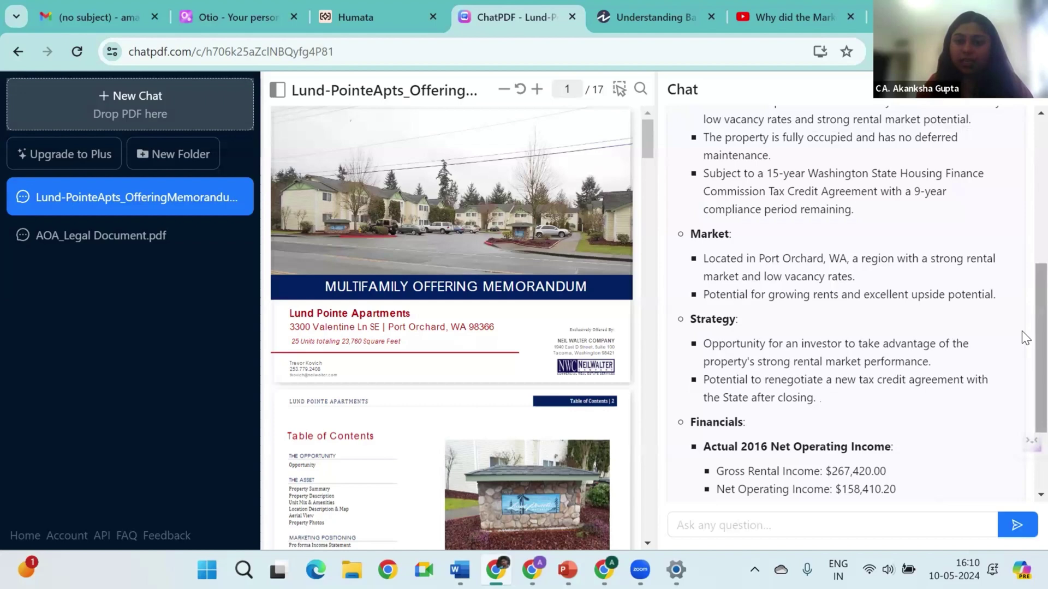
pyautogui.scroll(-3, 1022, 361)
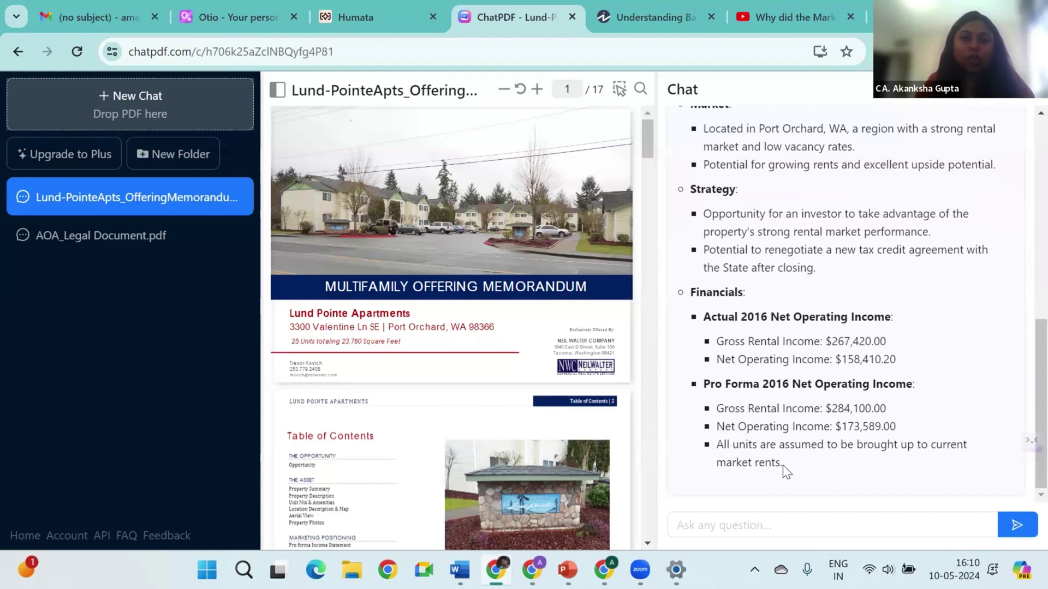
# - Ask ChatPDF question 2 comparing actual and pro forma gross rental income
pyautogui.hotkey('alt', 'Tab')
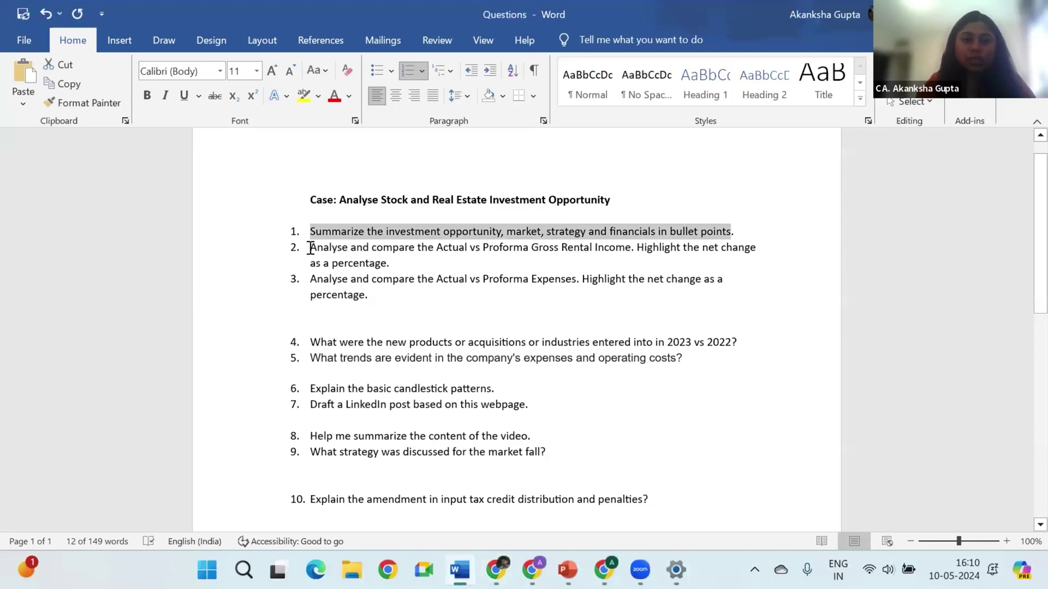
pyautogui.moveTo(310, 248); pyautogui.dragTo(388, 263)
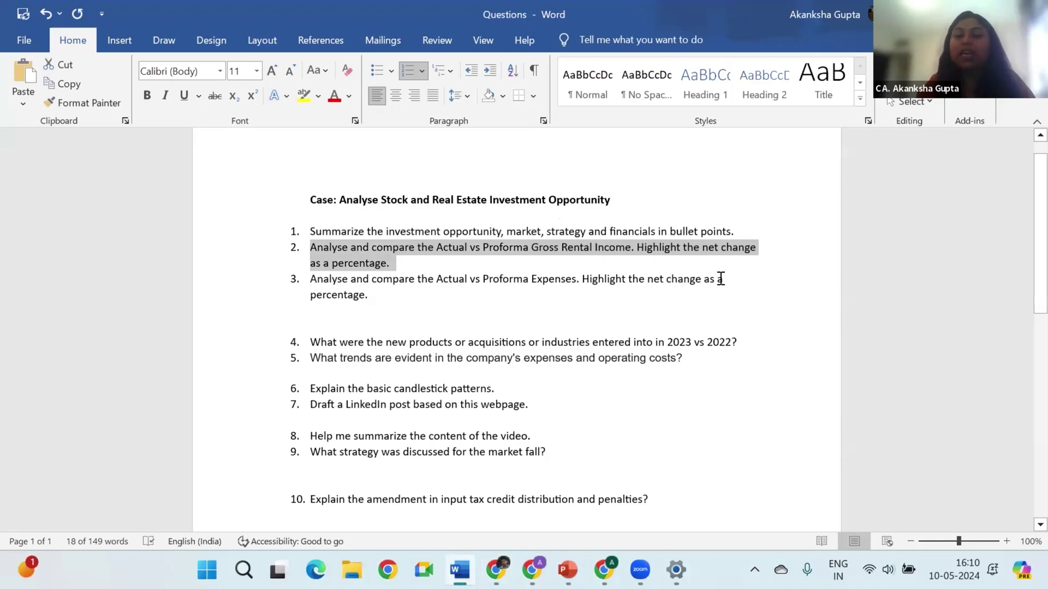
pyautogui.hotkey('alt', 'Tab')
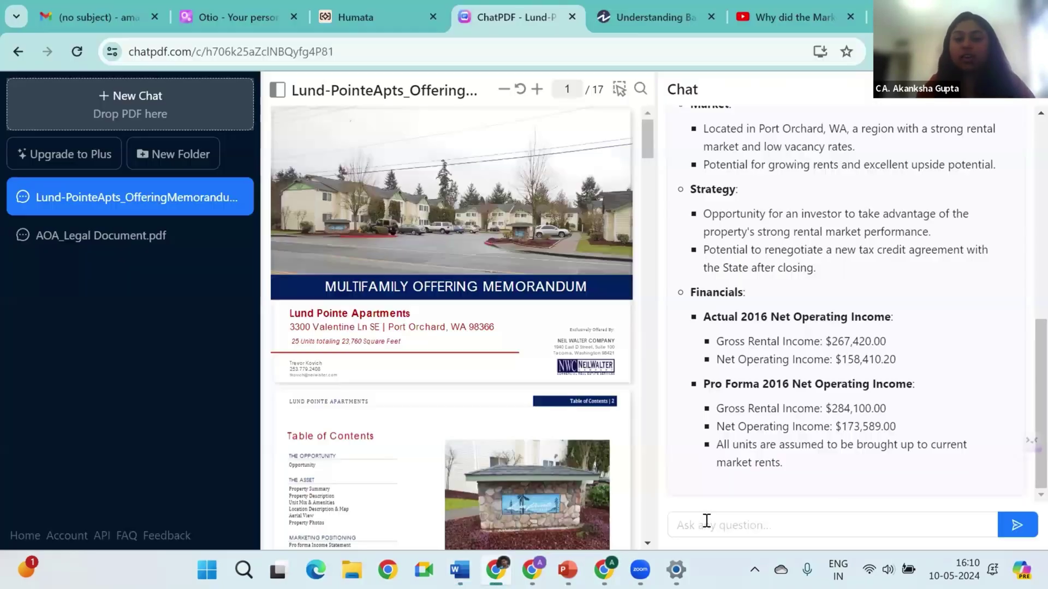
pyautogui.click(706, 522)
pyautogui.write('2.\tAnalyse and compare the Actual vs Proforma Gross Rental Income. Highlight the net change as a percentage.')
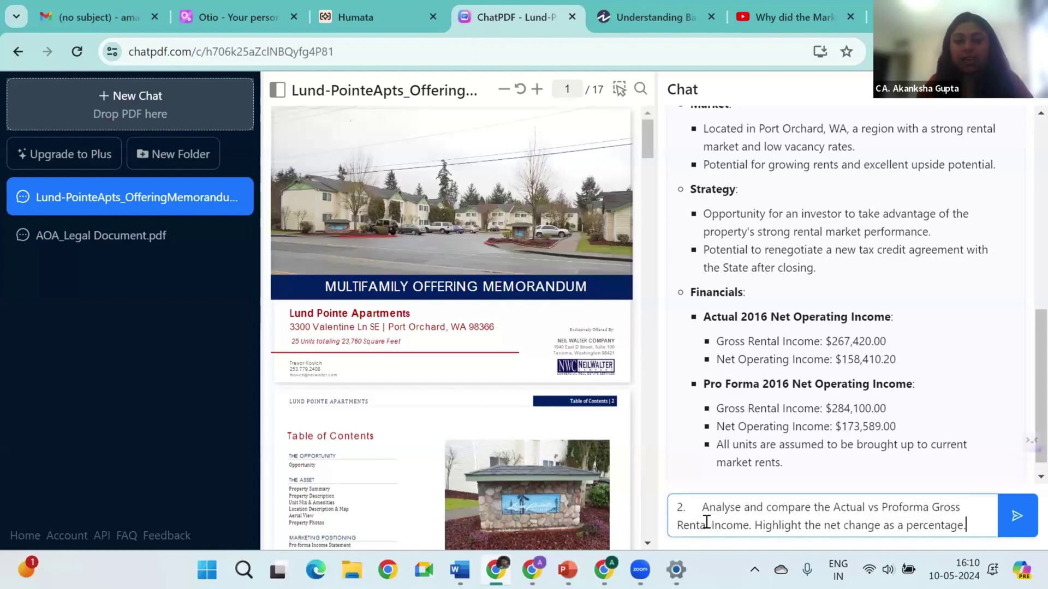
pyautogui.press('Return')
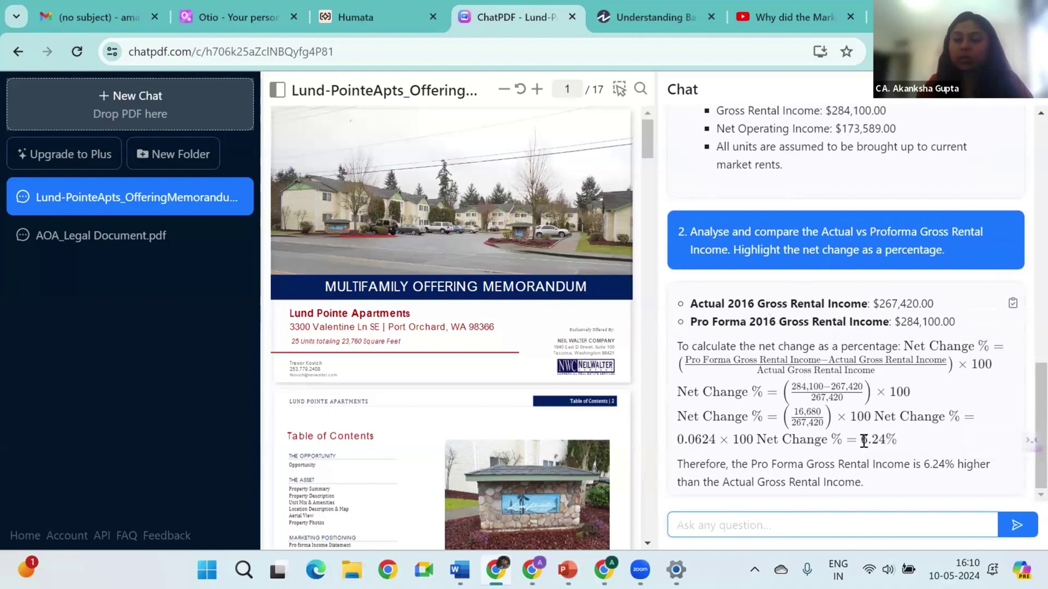
# - Highlight the 6.24% increase, then select question 3 about expenses in Word
pyautogui.moveTo(860, 440); pyautogui.dragTo(900, 440)
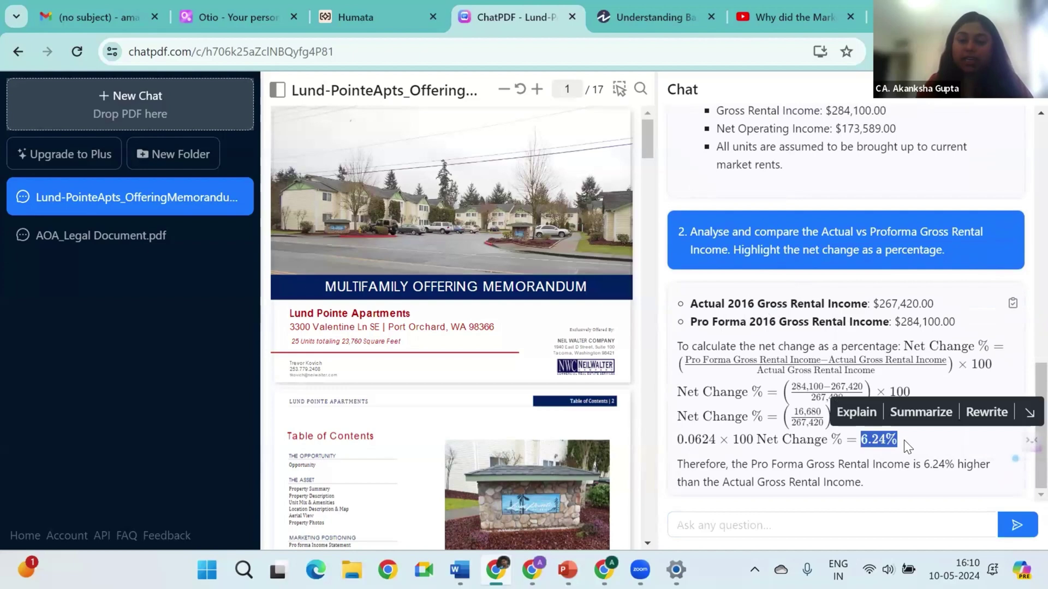
pyautogui.click(904, 439)
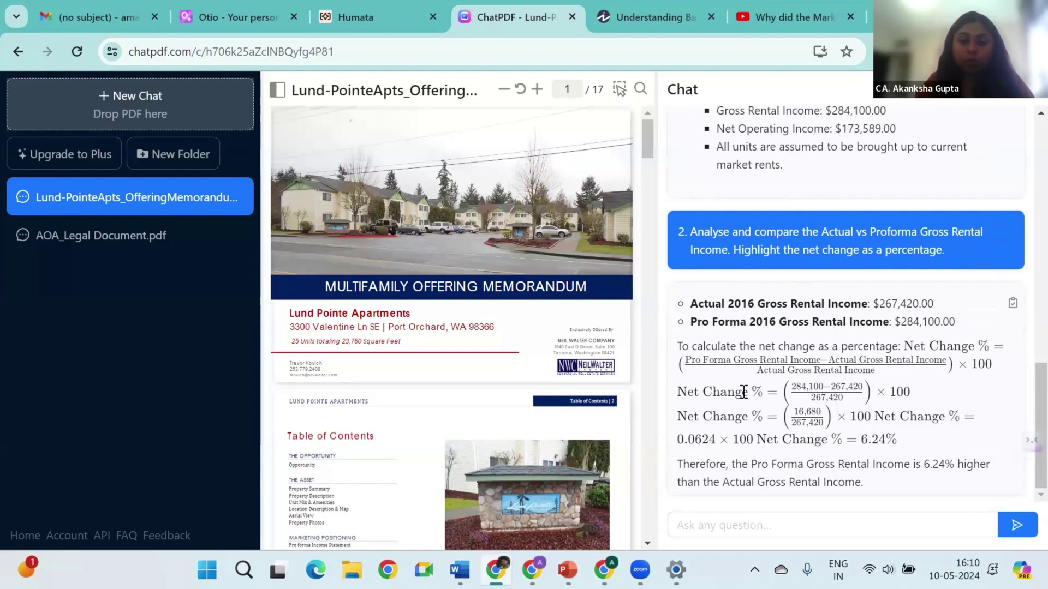
pyautogui.hotkey('alt', 'Tab')
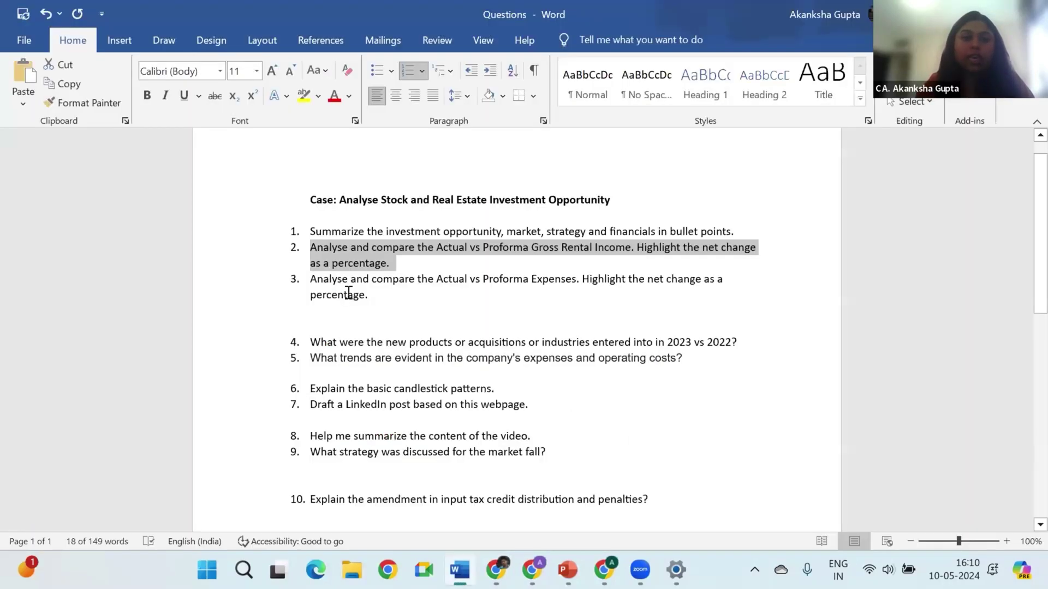
pyautogui.moveTo(373, 298); pyautogui.dragTo(307, 281)
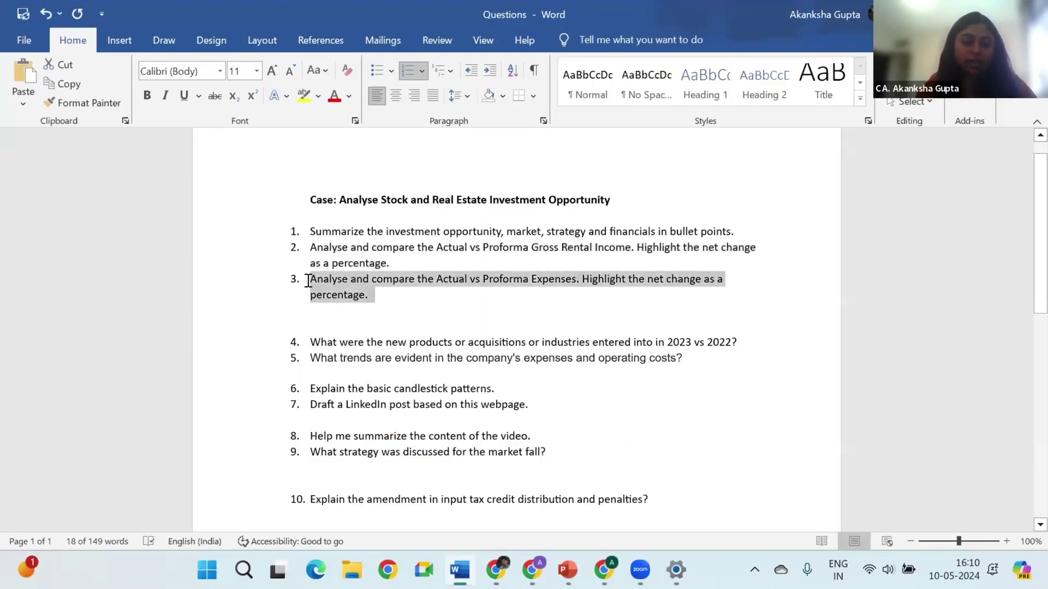
# - Ask question 3 and get the 0.54% net increase in pro forma expenses
pyautogui.hotkey('ctrl', 'c')
pyautogui.hotkey('alt', 'Tab')
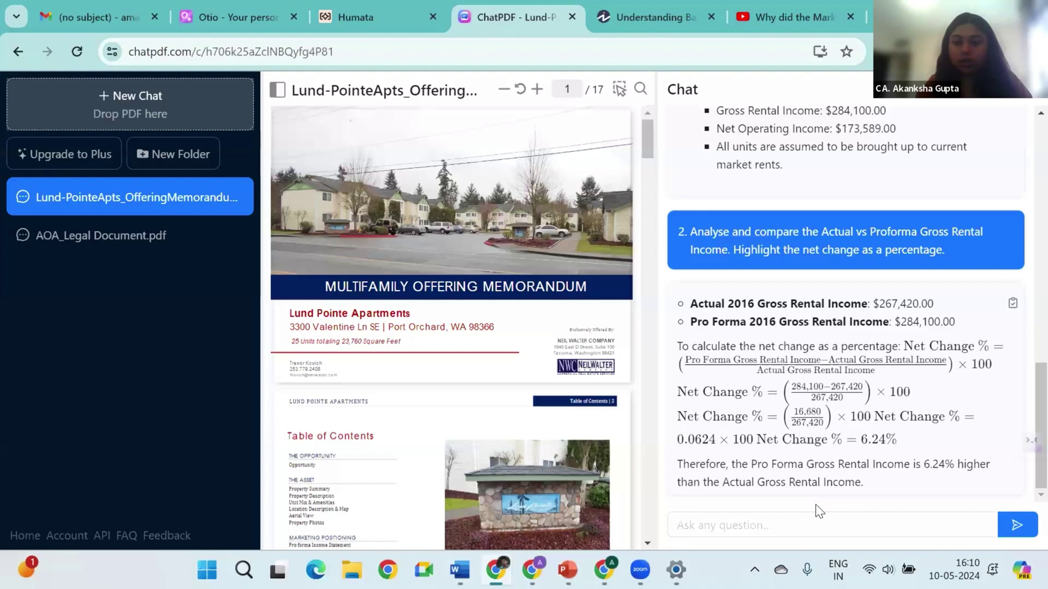
pyautogui.click(774, 525)
pyautogui.hotkey('ctrl', 'v')
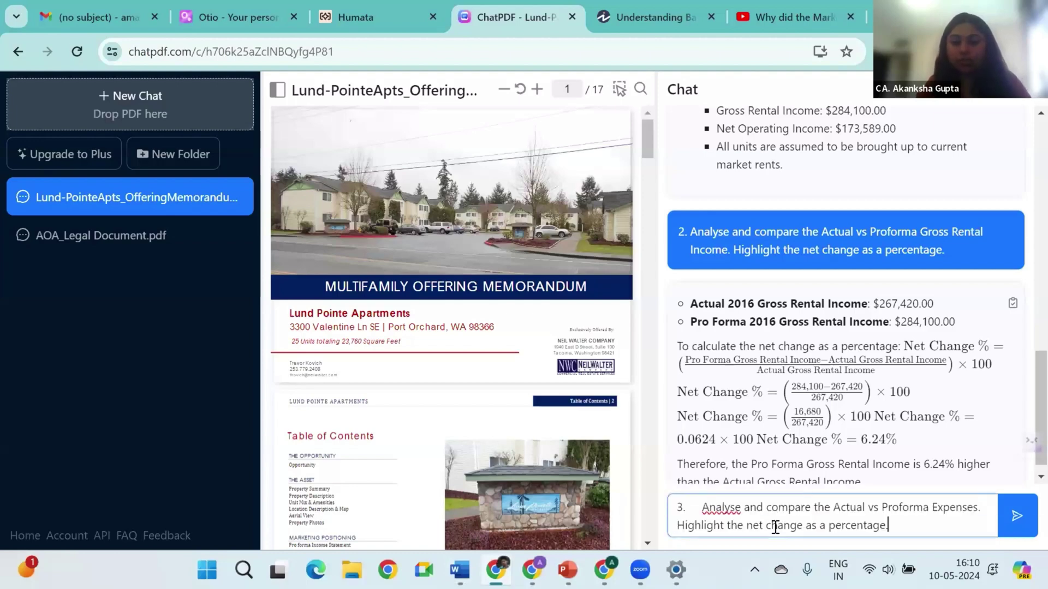
pyautogui.press('Return')
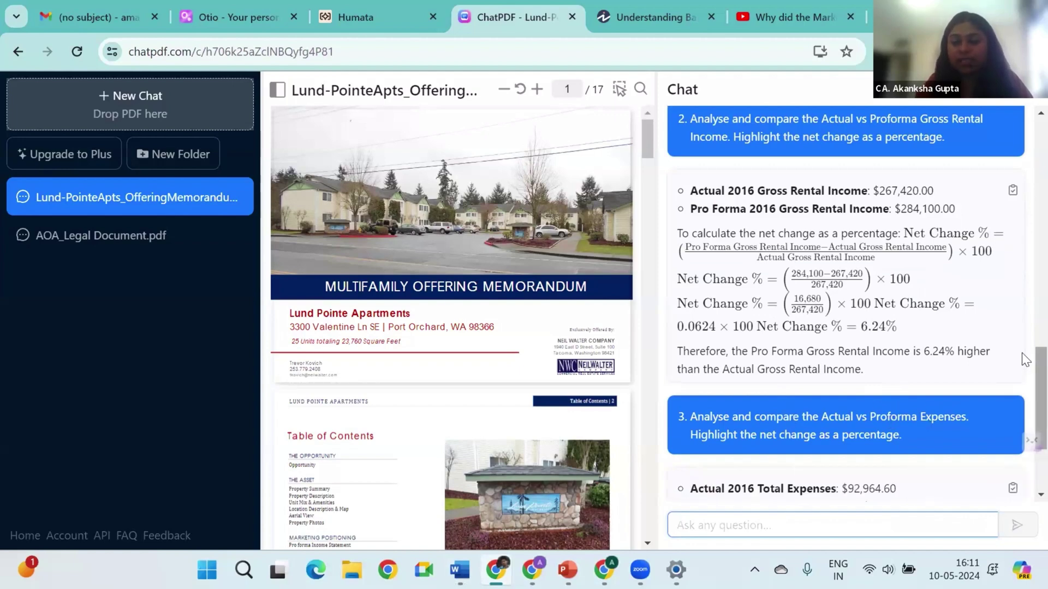
pyautogui.scroll(5, 1021, 352)
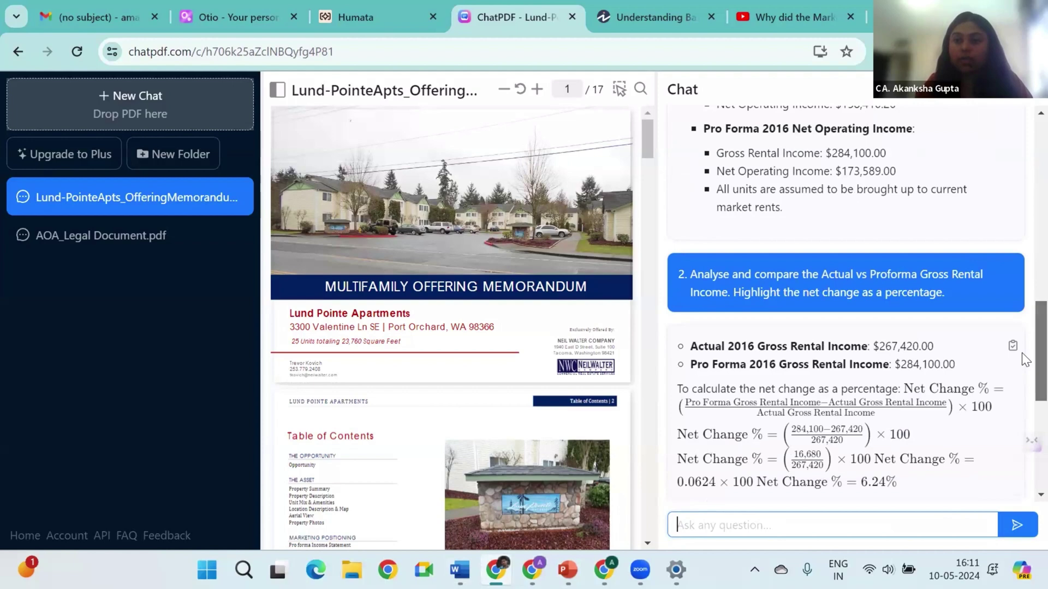
pyautogui.scroll(-6, 1022, 353)
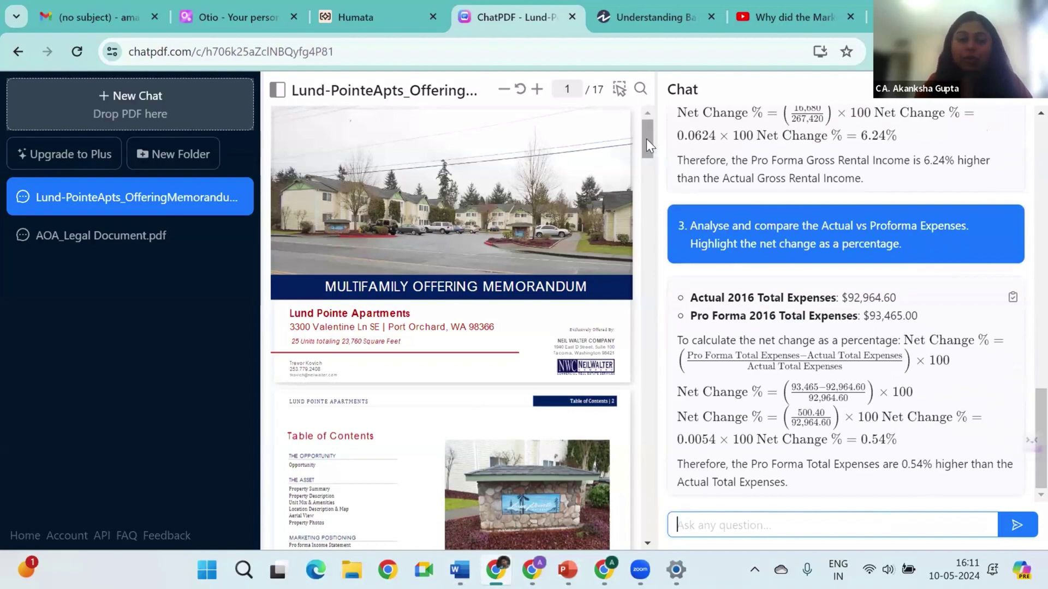
# - Show the memorandum's page 10 pro forma operating income and restore the browser window
pyautogui.moveTo(647, 138); pyautogui.dragTo(646, 345)
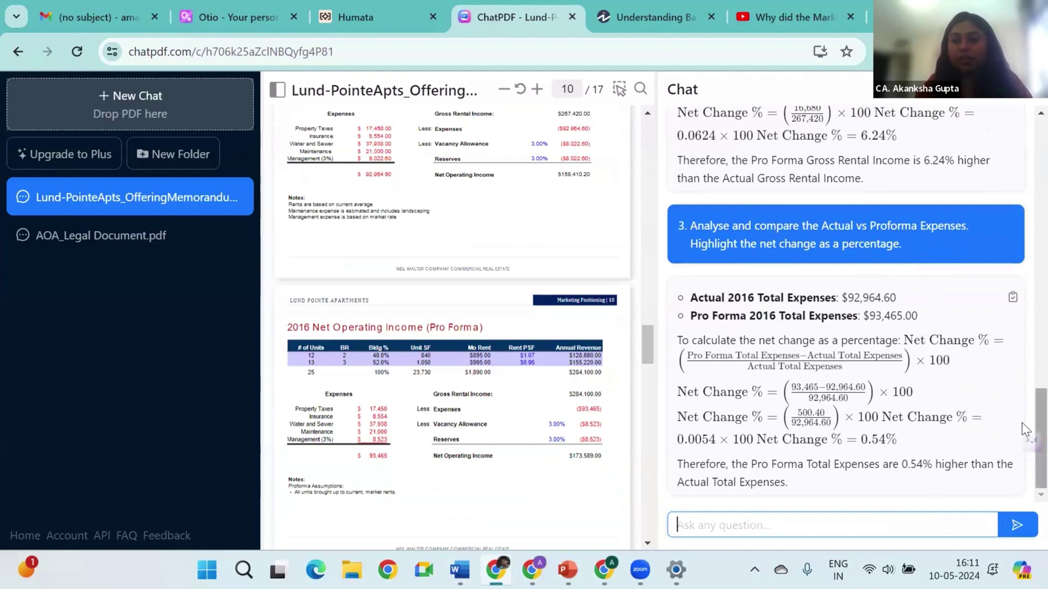
pyautogui.moveTo(1040, 431); pyautogui.dragTo(1027, 143)
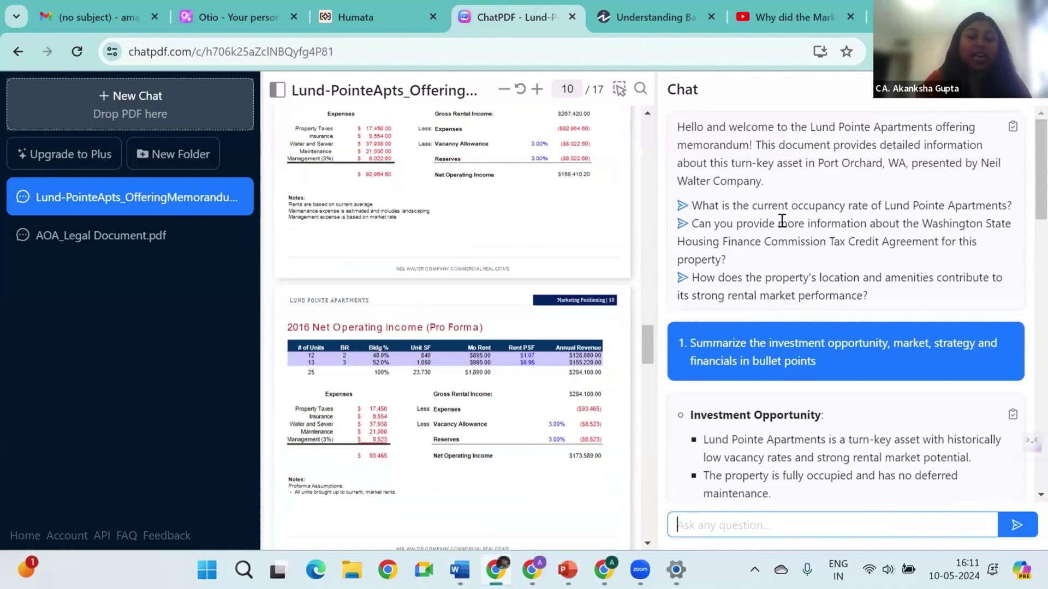
pyautogui.hotkey('alt', 'Tab')
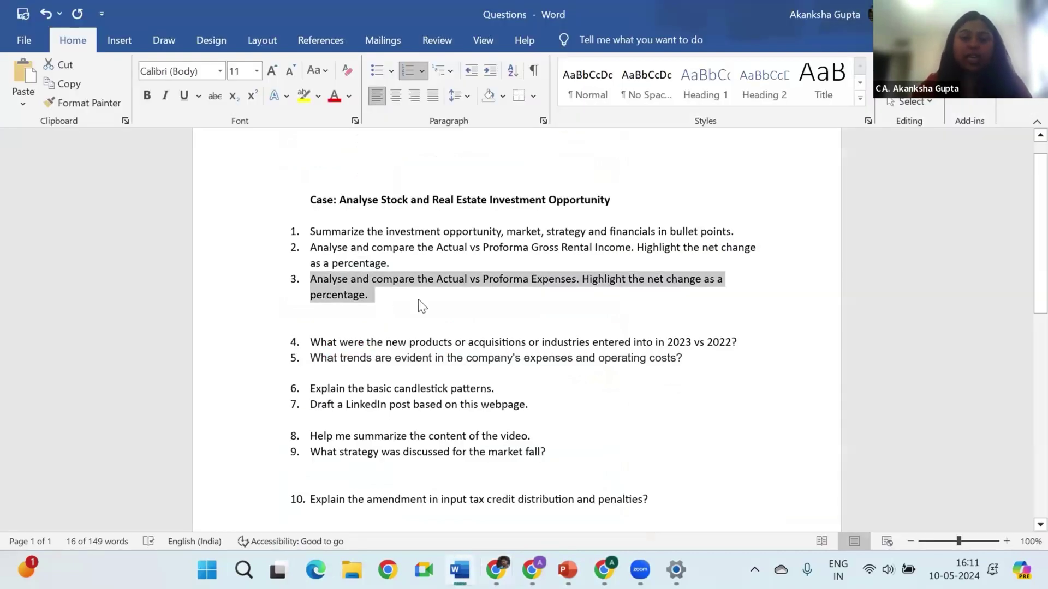
pyautogui.click(478, 345)
pyautogui.hotkey('alt', 'Tab')
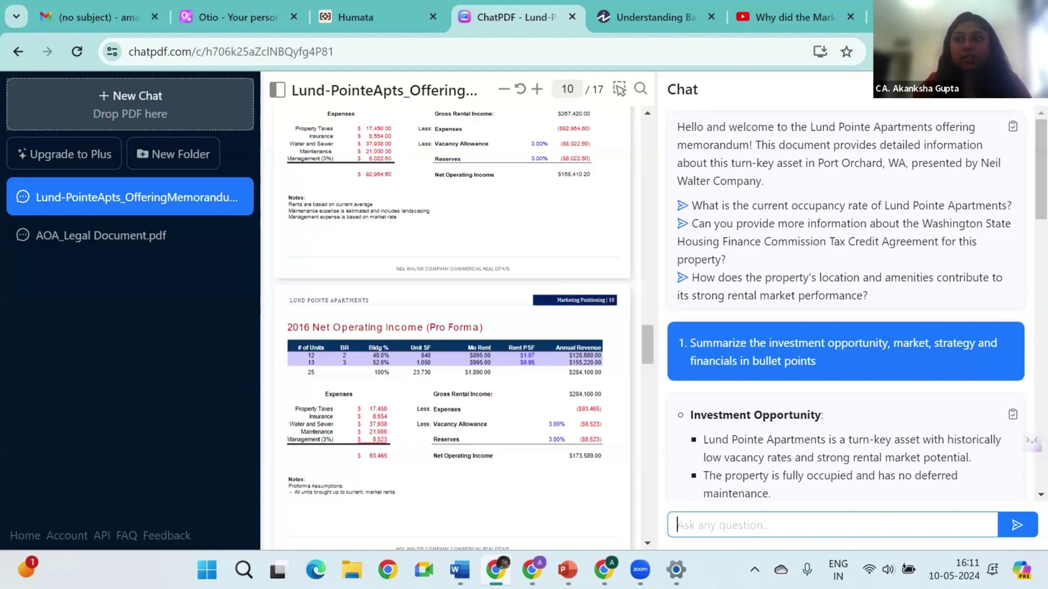
pyautogui.click(1008, 9)
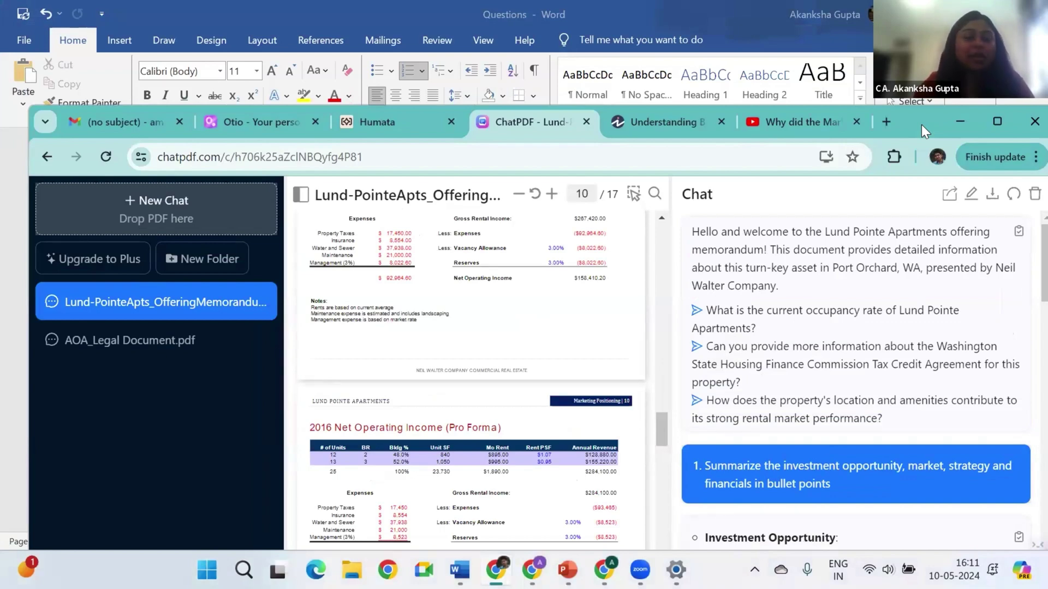
# - Select 'For a connected, prosperous and shared future' and 'Integrated Annual Report 2021-22', then start a chat
pyautogui.click(261, 121)
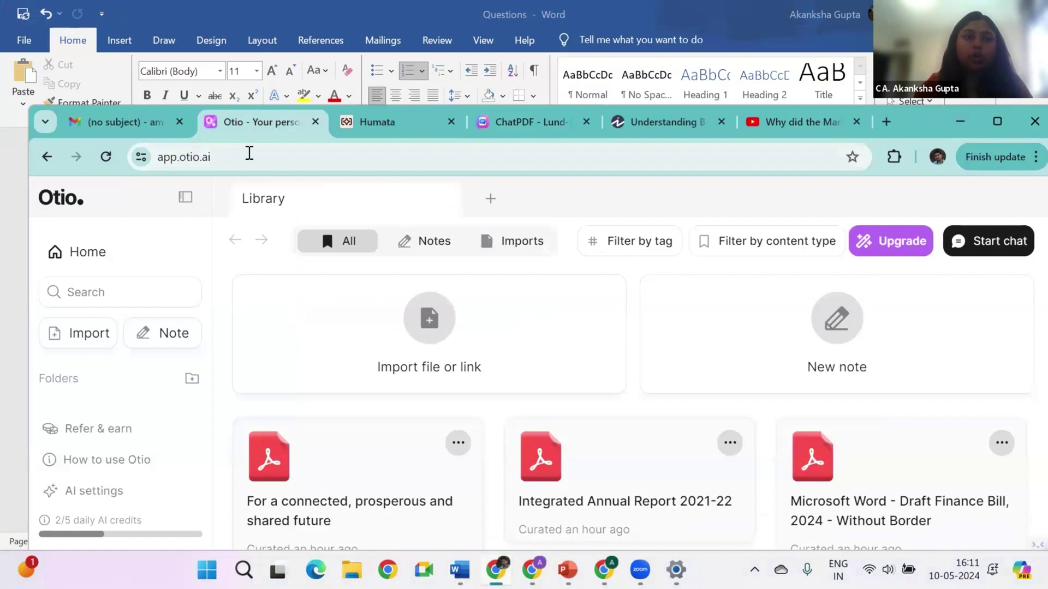
pyautogui.click(997, 122)
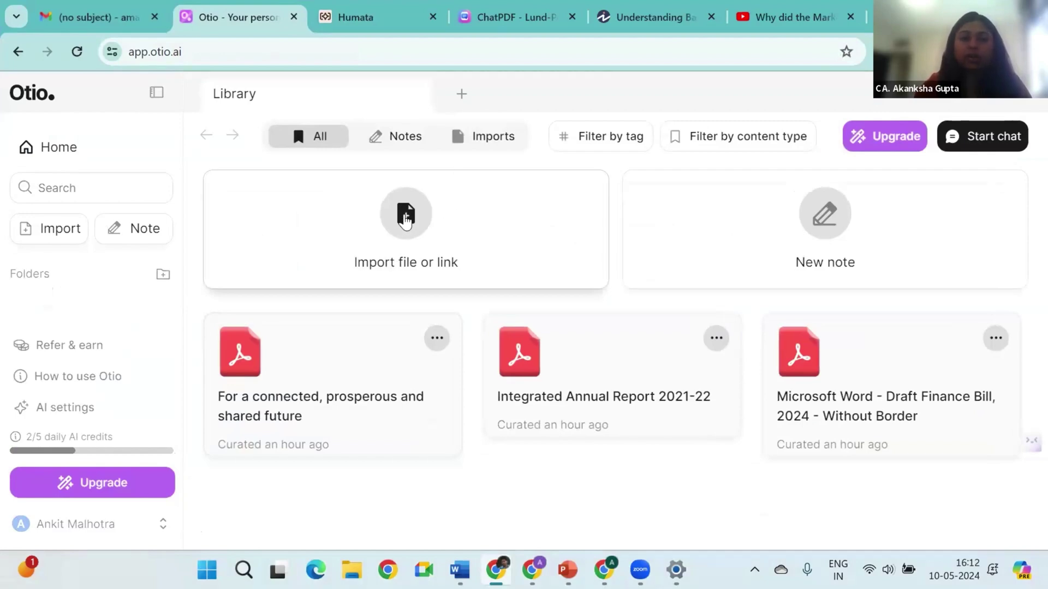
pyautogui.moveTo(334, 381)
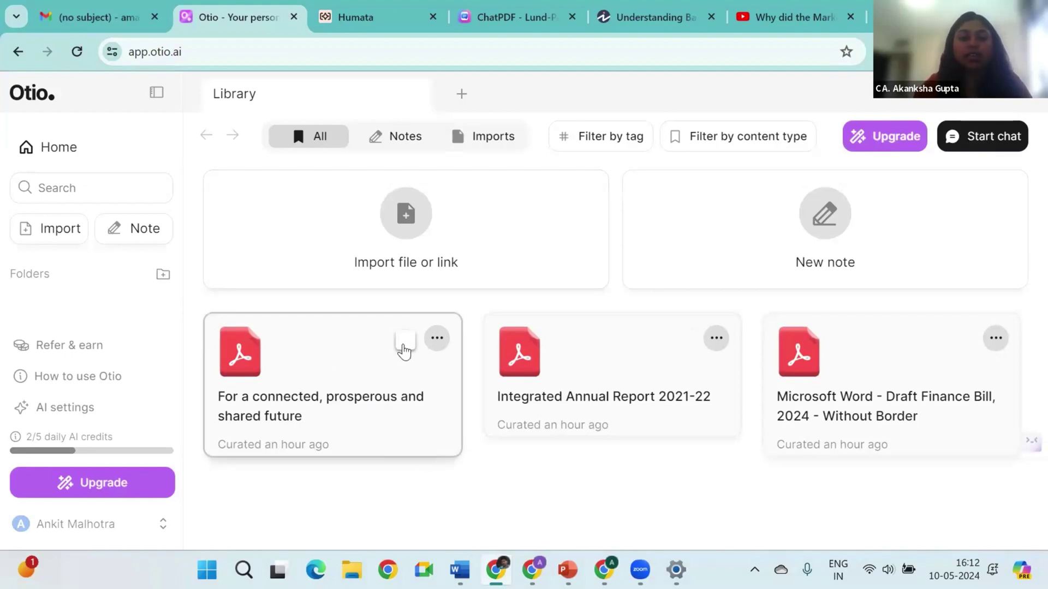
pyautogui.click(405, 343)
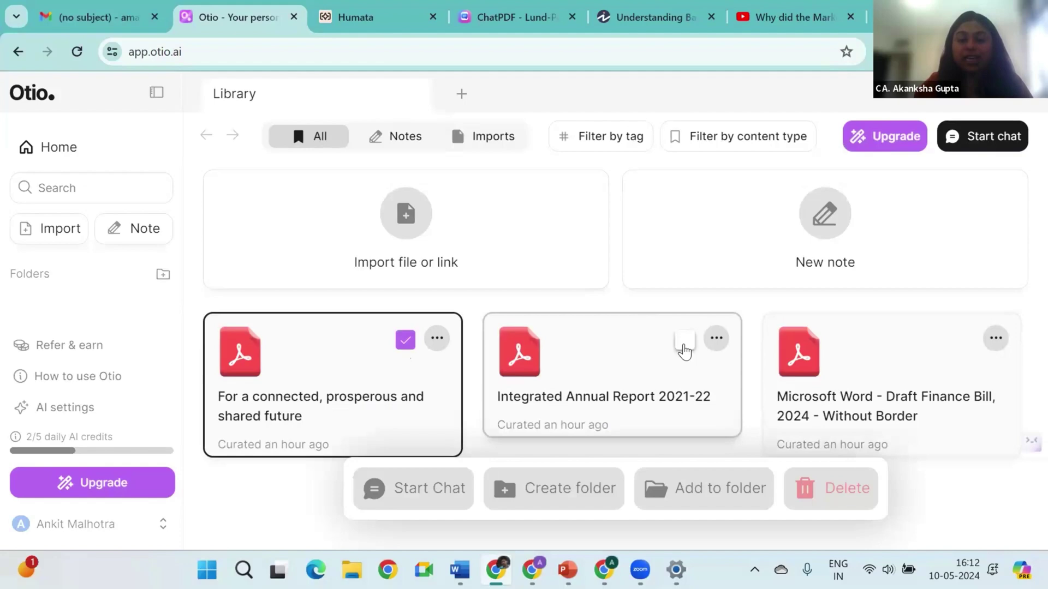
pyautogui.click(684, 341)
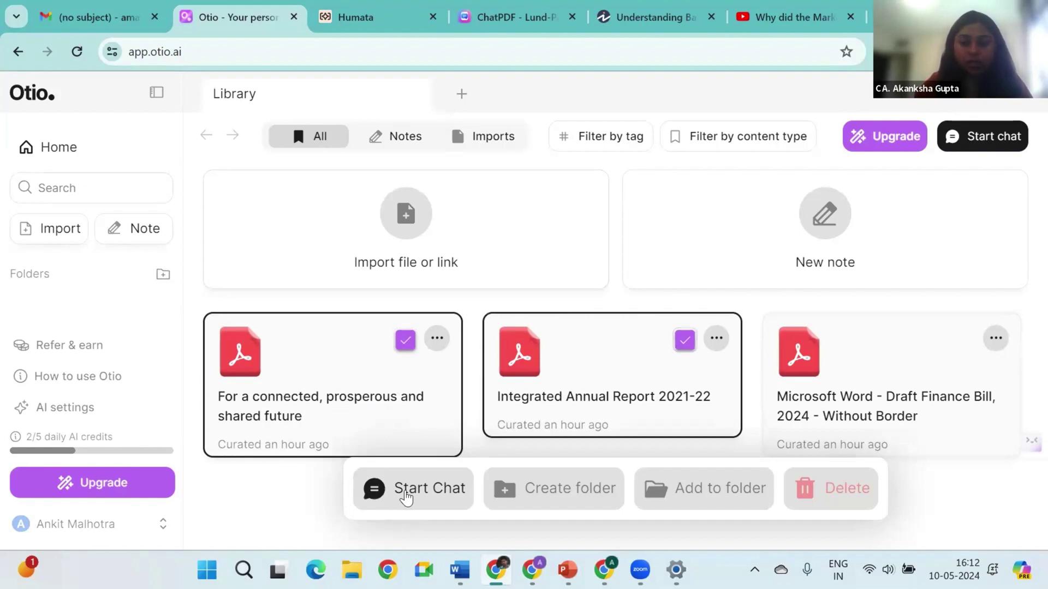
pyautogui.click(405, 497)
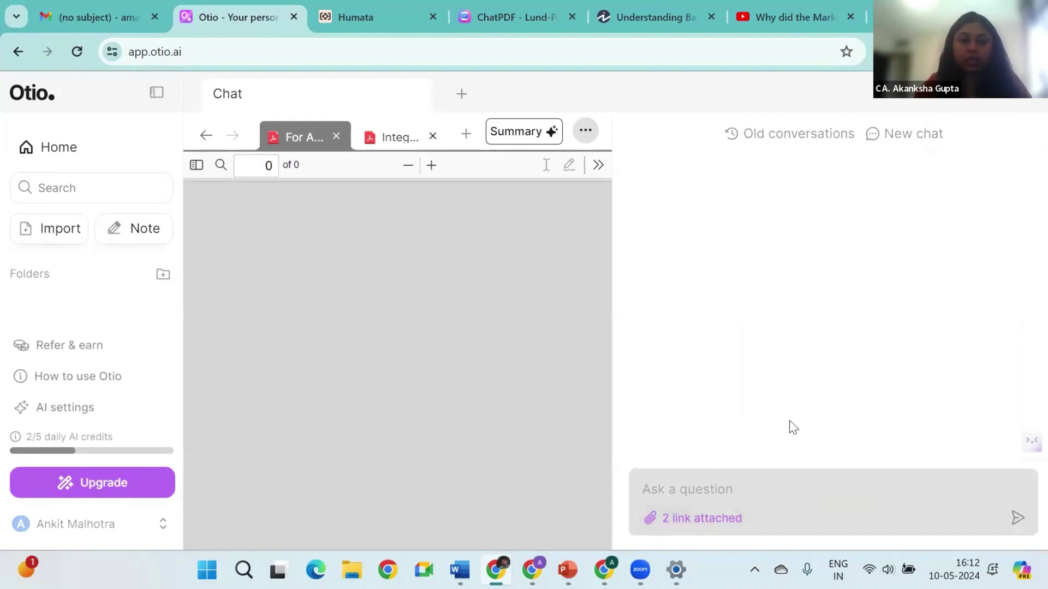
# - Ask Otio question 4 on new products, acquisitions and industries in 2023 vs 2022
pyautogui.hotkey('alt', 'Tab')
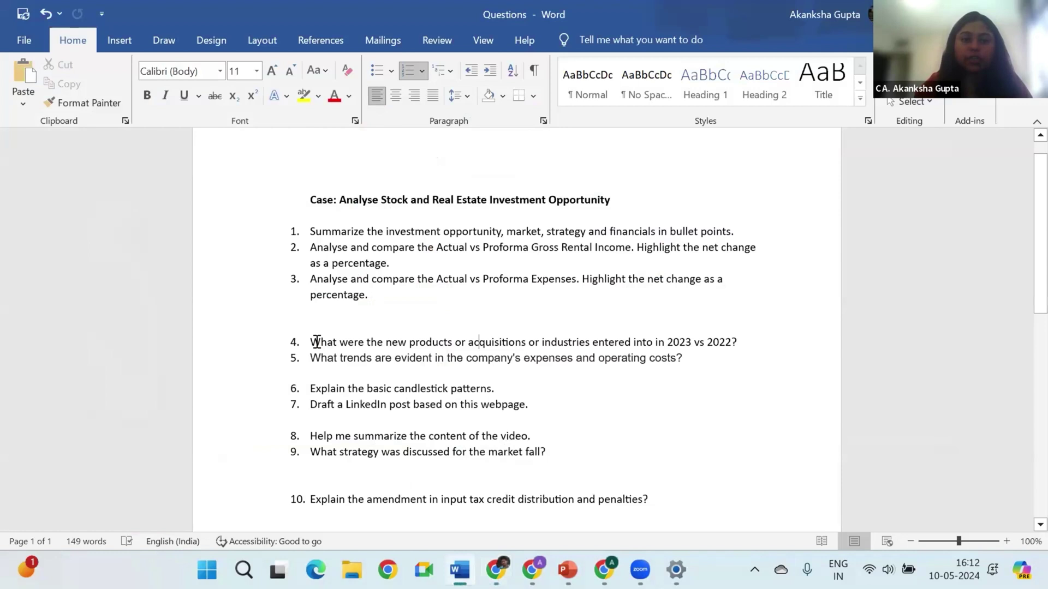
pyautogui.moveTo(322, 343); pyautogui.dragTo(733, 349)
pyautogui.hotkey('shift', 'End')
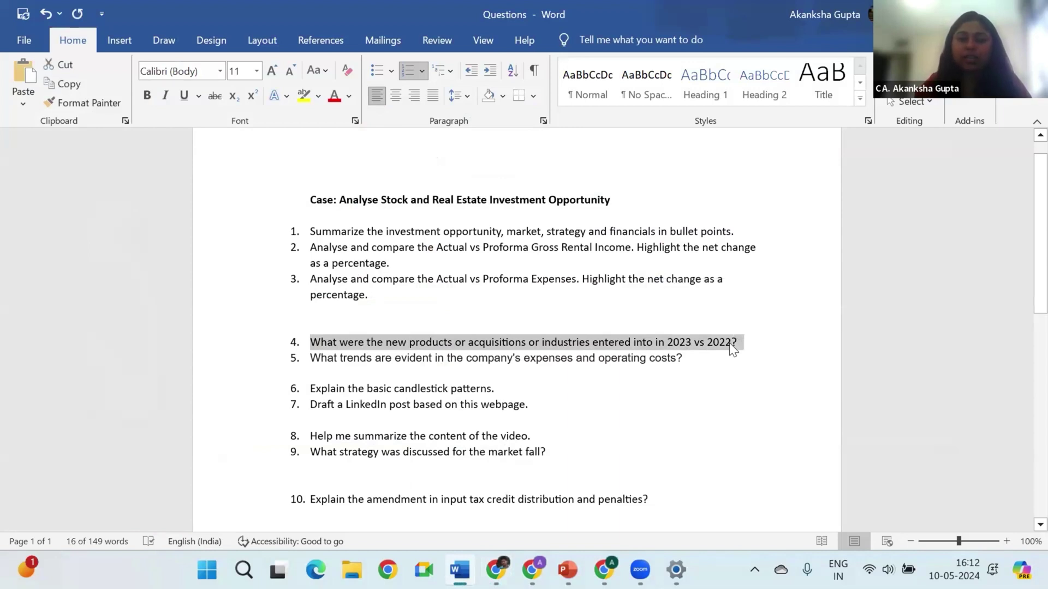
pyautogui.hotkey('alt', 'Tab')
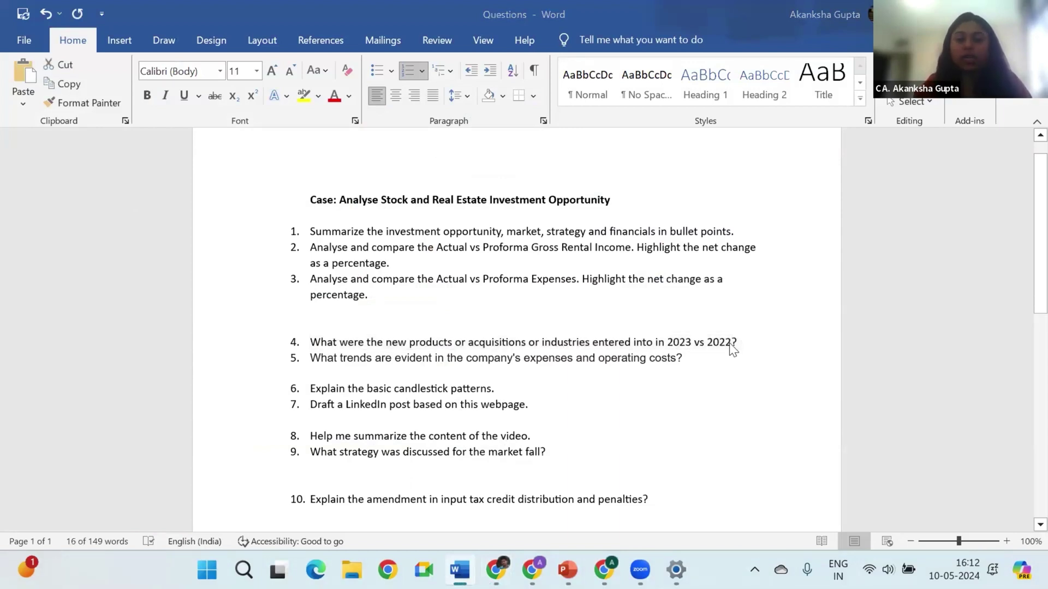
pyautogui.write('4. What were the new products or acquisitions or industries entered into in 2023 vs 2022?')
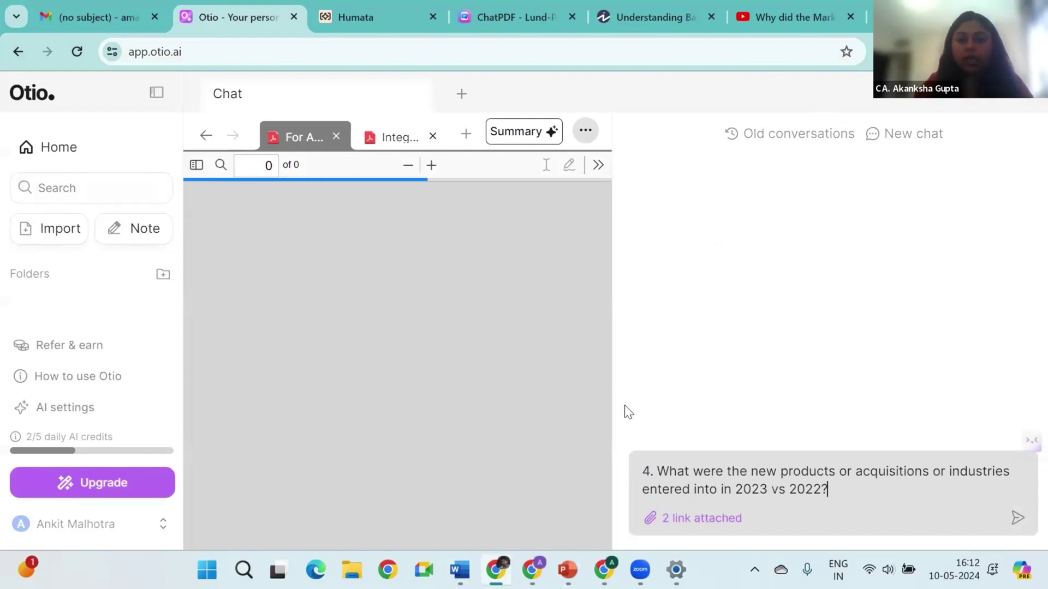
pyautogui.click(1015, 518)
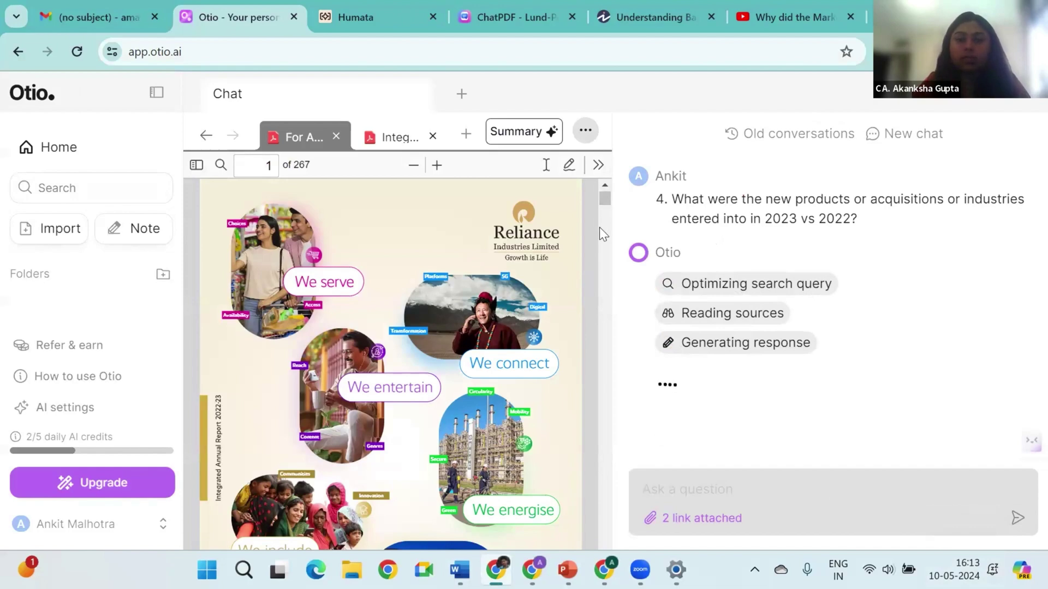
# - Review the answer on own-brand growth and clear the question 4 selection in Word
pyautogui.scroll(-10, 599, 227)
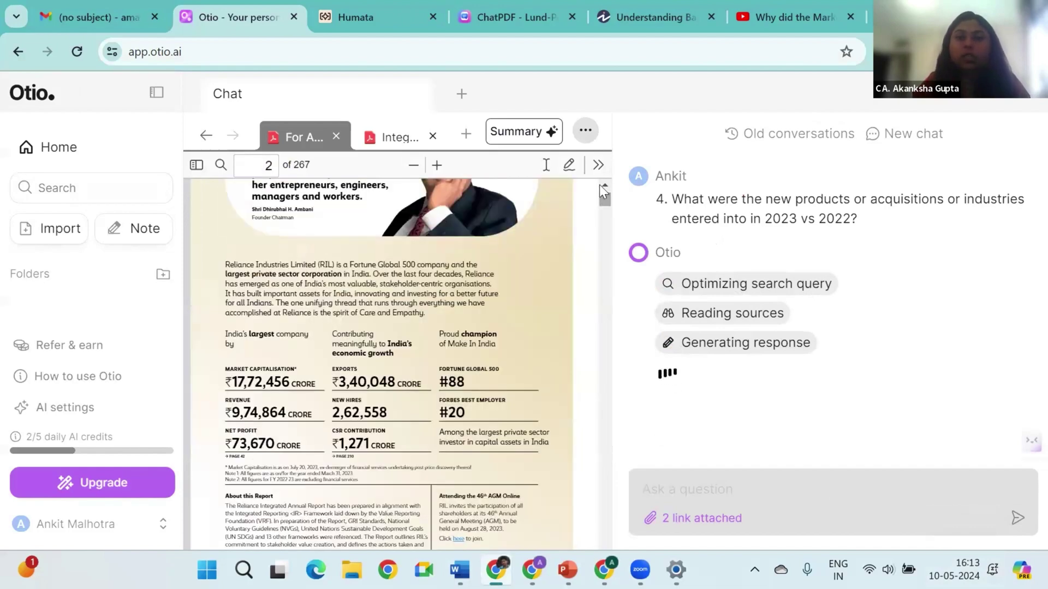
pyautogui.scroll(10, 600, 184)
pyautogui.hotkey('alt', 'Tab')
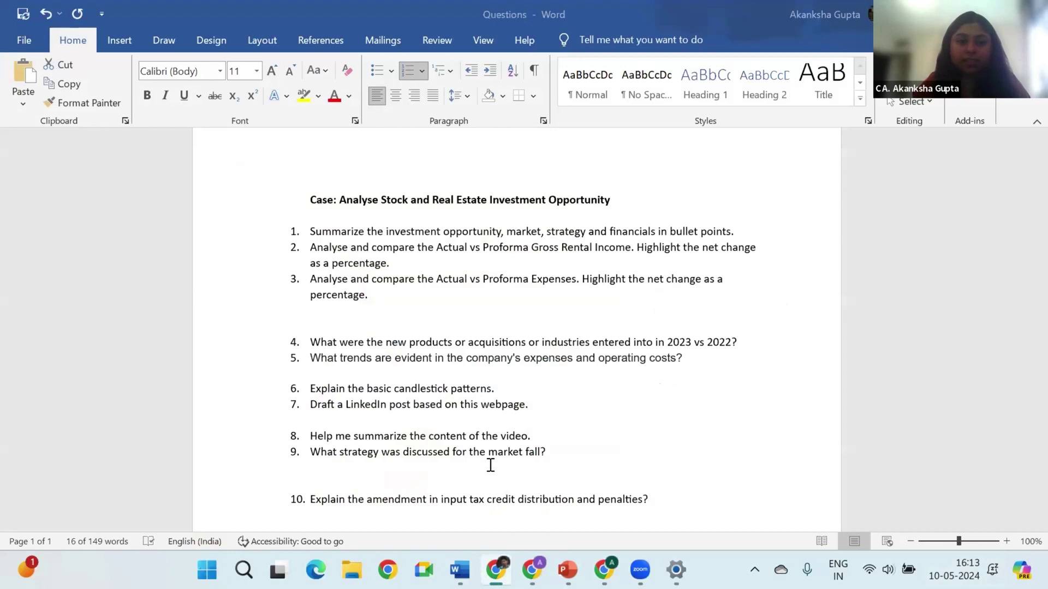
pyautogui.click(687, 361)
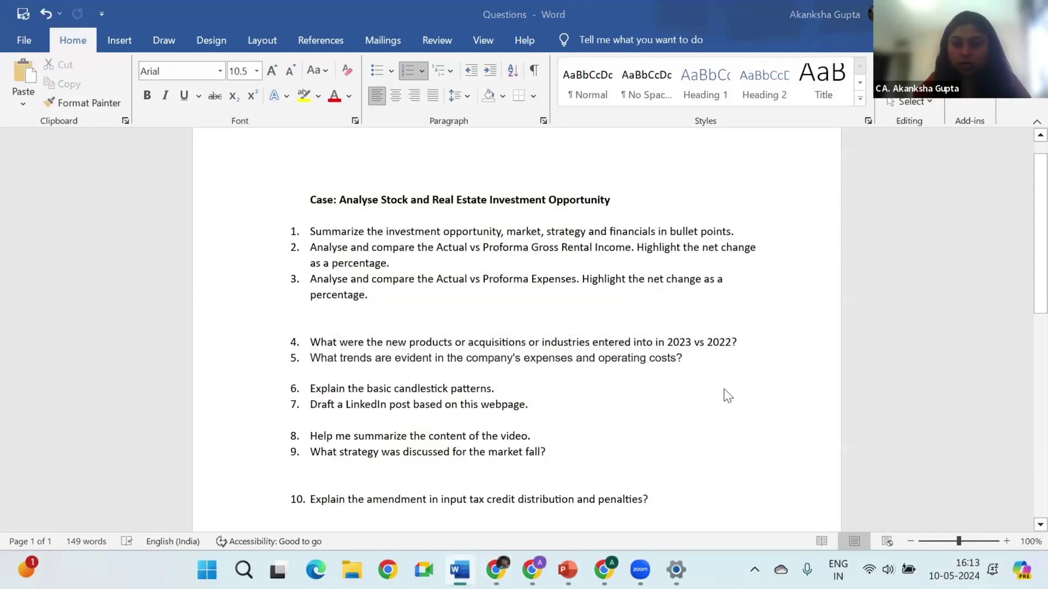
pyautogui.hotkey('alt', 'Tab')
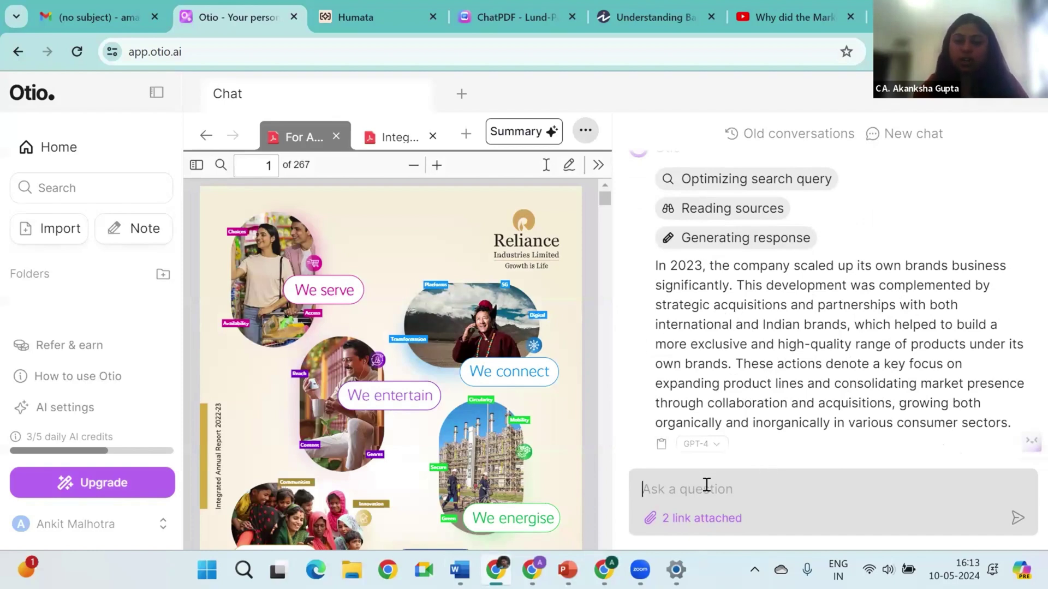
# - Ask question 5 on expense and operating-cost trends, covering inventory, excise duty and finance costs
pyautogui.hotkey('alt', 'Tab')
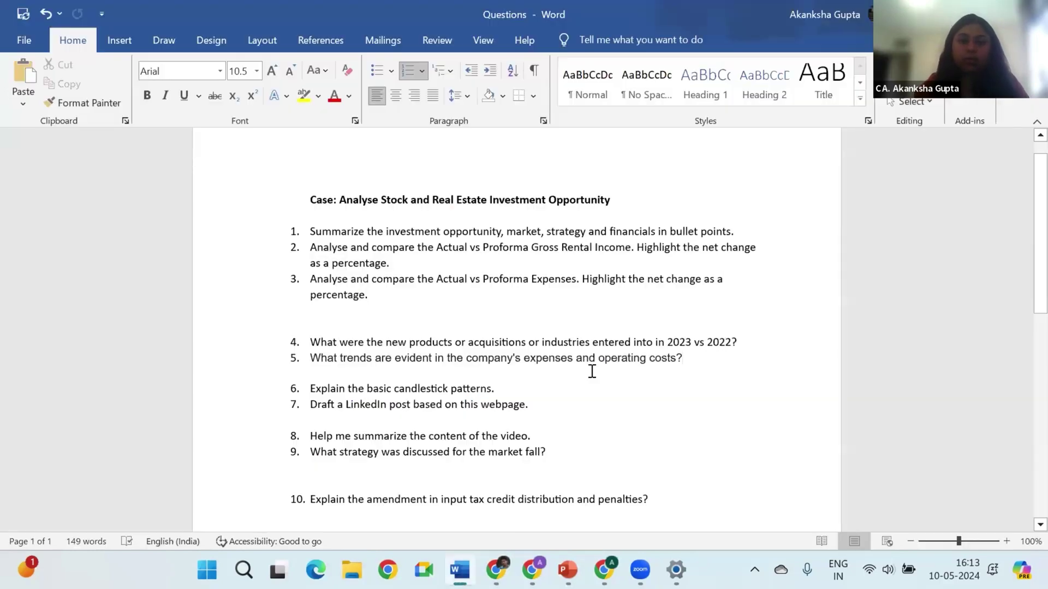
pyautogui.click(285, 362)
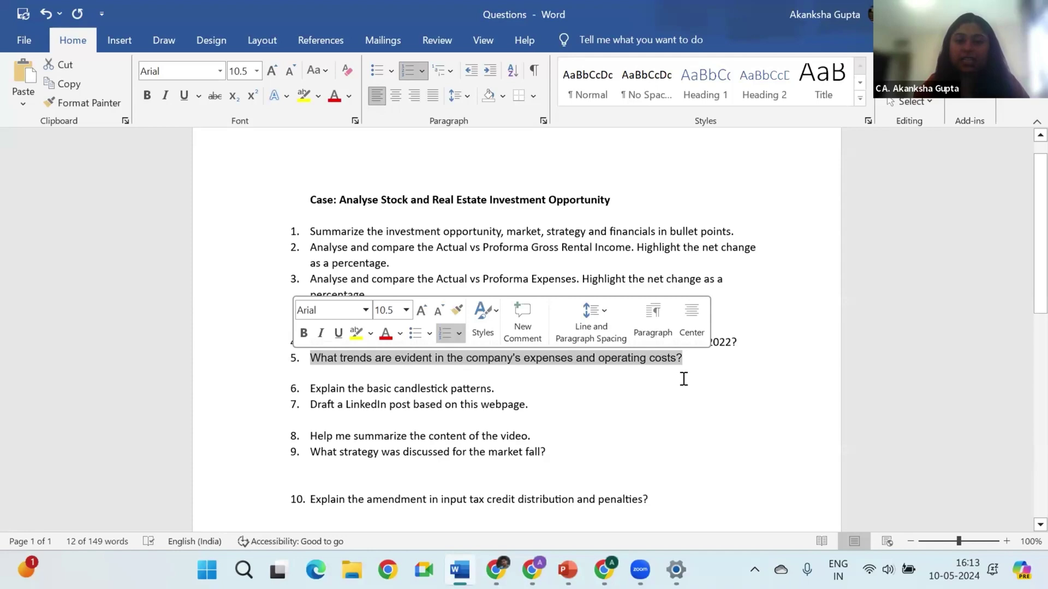
pyautogui.hotkey('ctrl', 'c')
pyautogui.hotkey('alt', 'Tab')
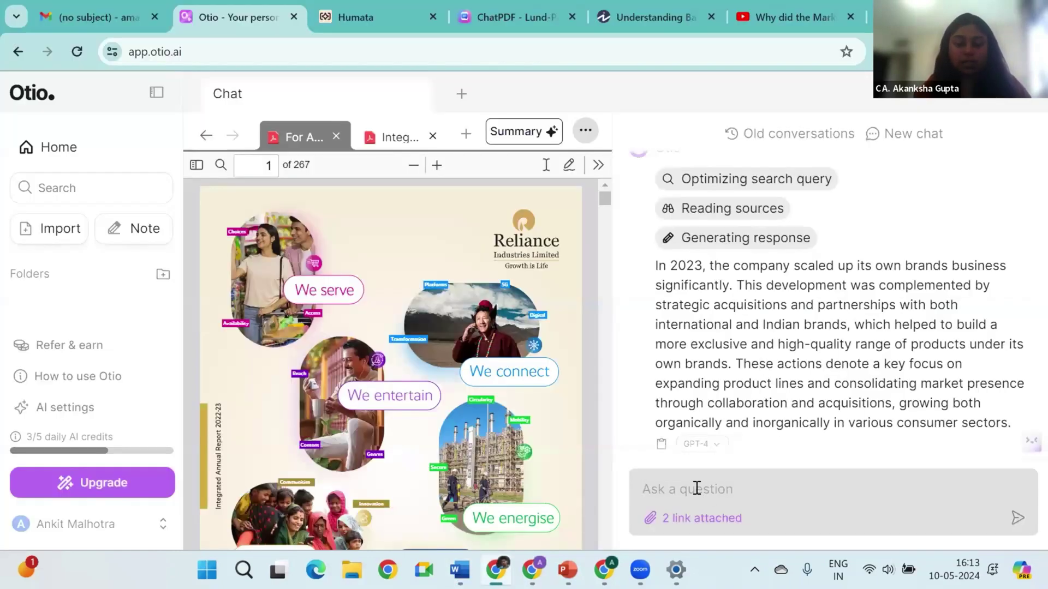
pyautogui.hotkey('ctrl', 'v')
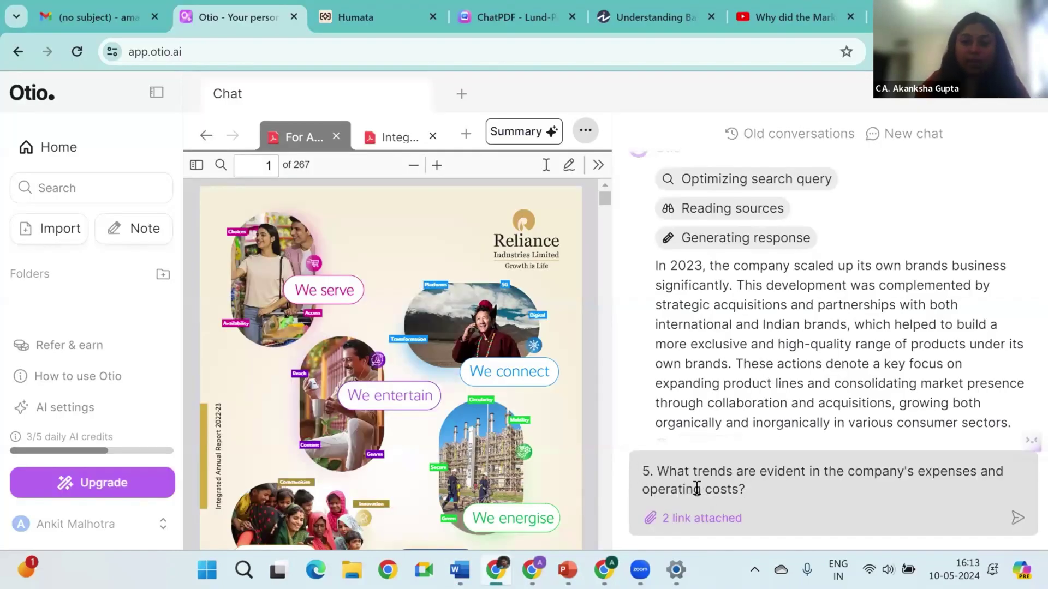
pyautogui.press('Return')
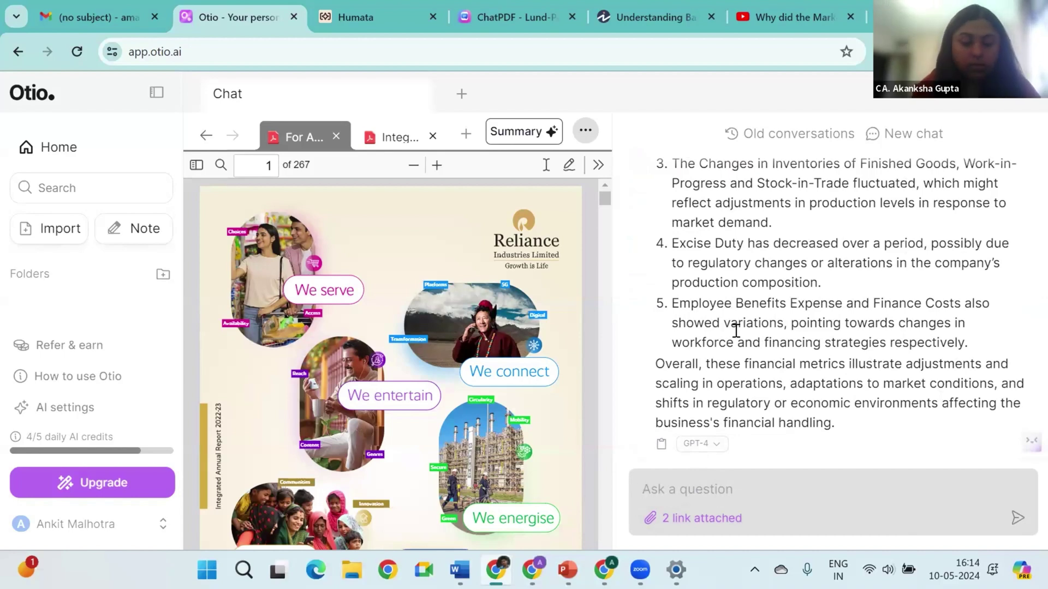
# - Ask 'What was the change in inventory in 2022?' and get the 81,672 to 107,778 crore breakdown
pyautogui.write('What was the c')
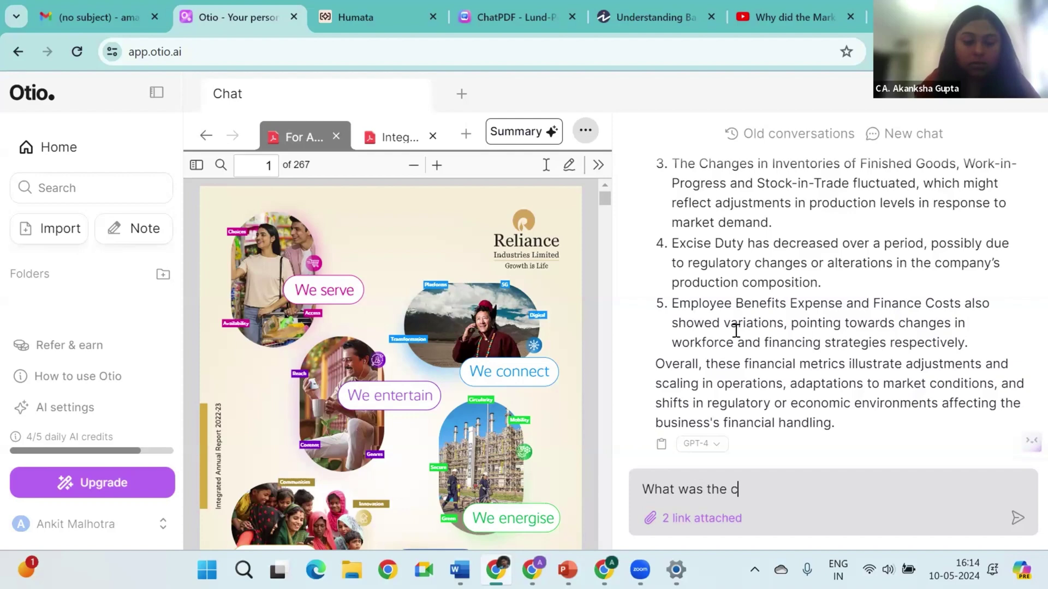
pyautogui.write('hange in inventory in')
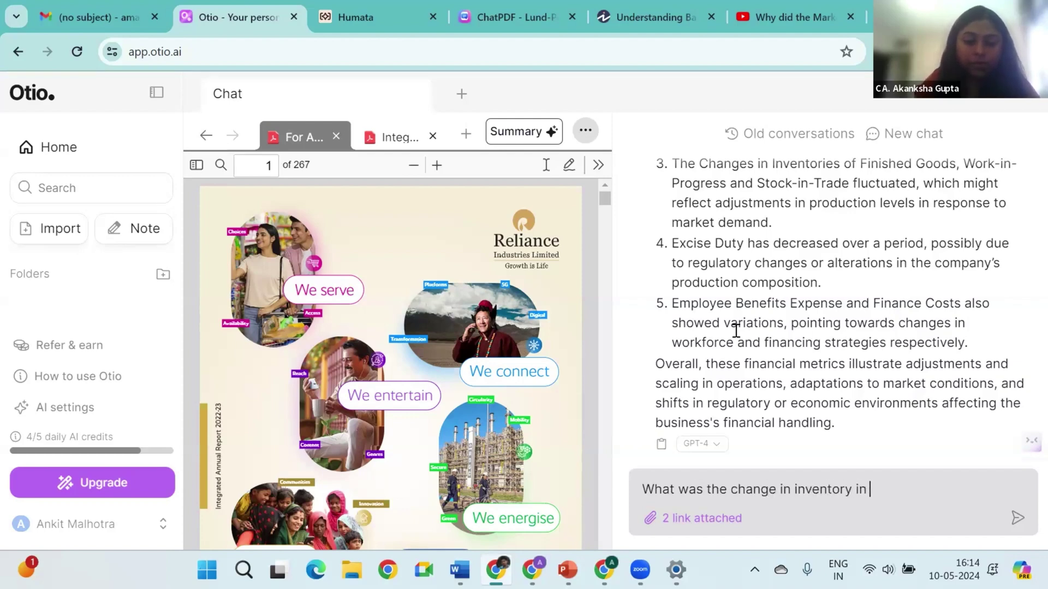
pyautogui.write(' 2022?')
pyautogui.press('Return')
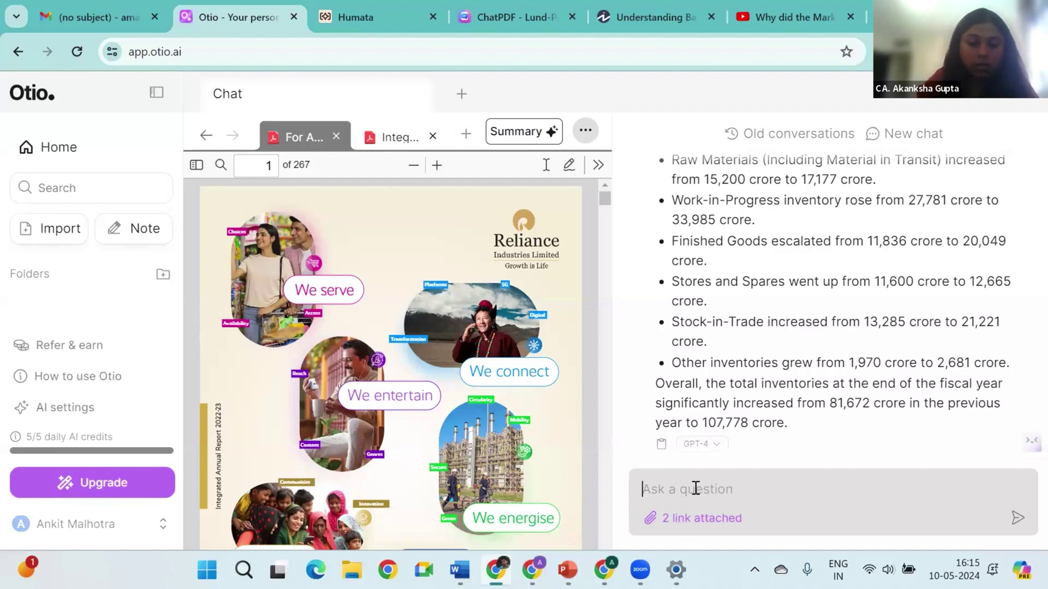
# - Ask 'What is the net profit to sales ratio?', close the upgrade pop-up, and return to Word
pyautogui.write('Na')
pyautogui.press('BackSpace')
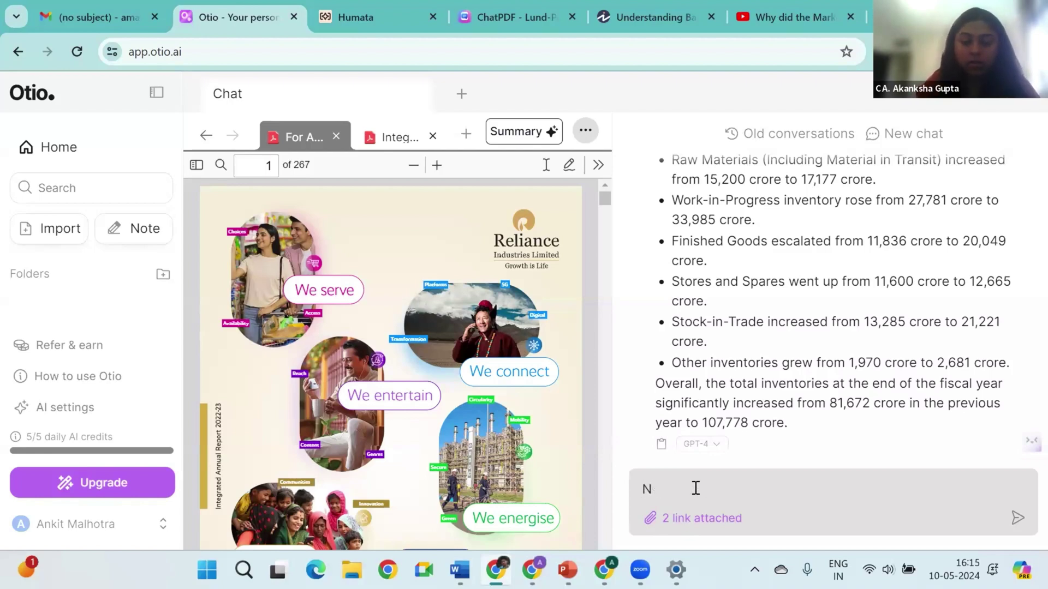
pyautogui.press('BackSpace')
pyautogui.write('What is the net profit')
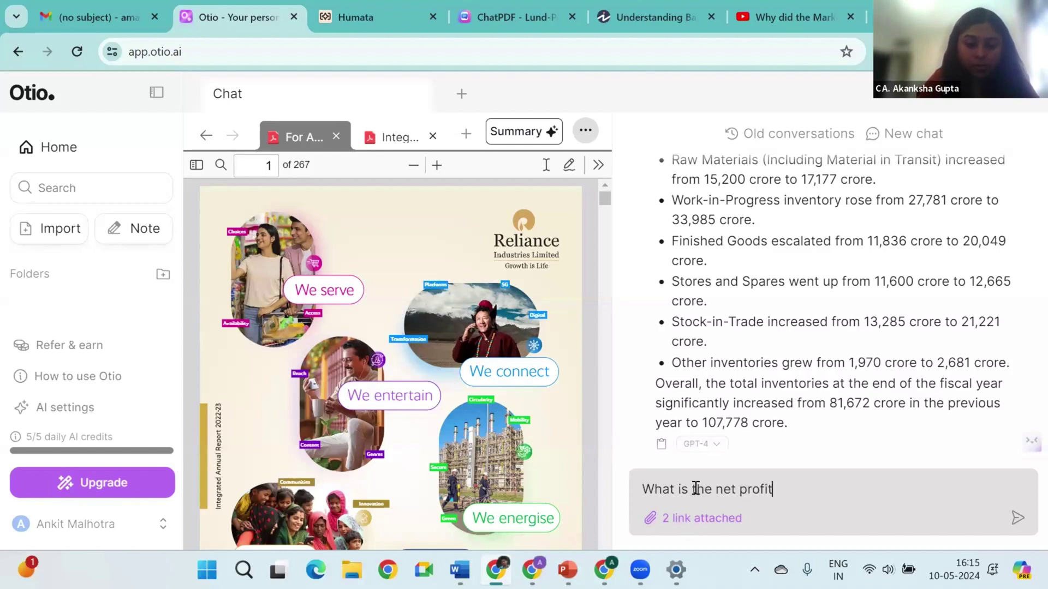
pyautogui.write(' rat')
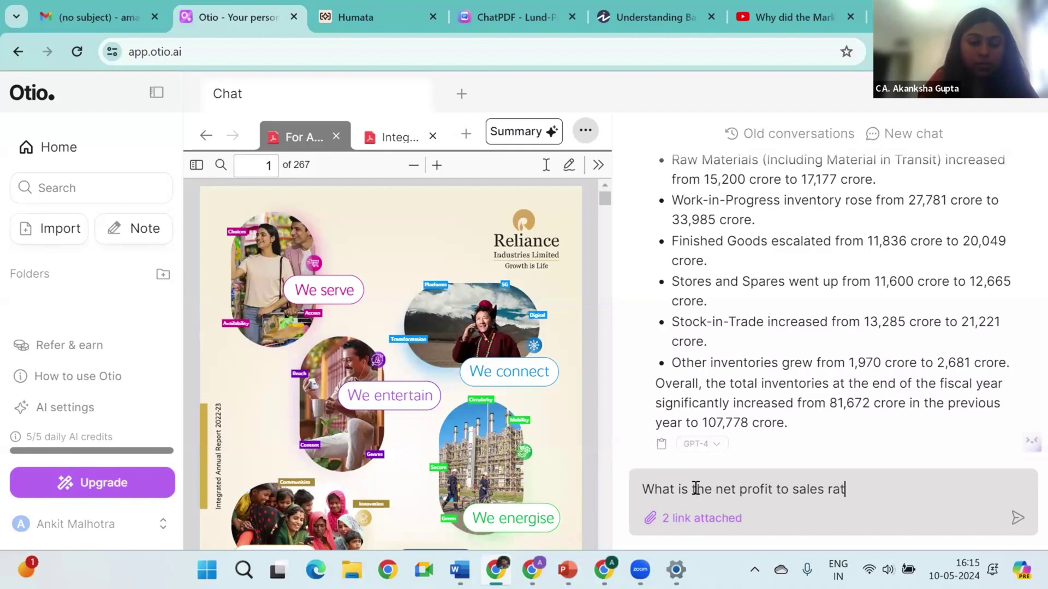
pyautogui.write('io?')
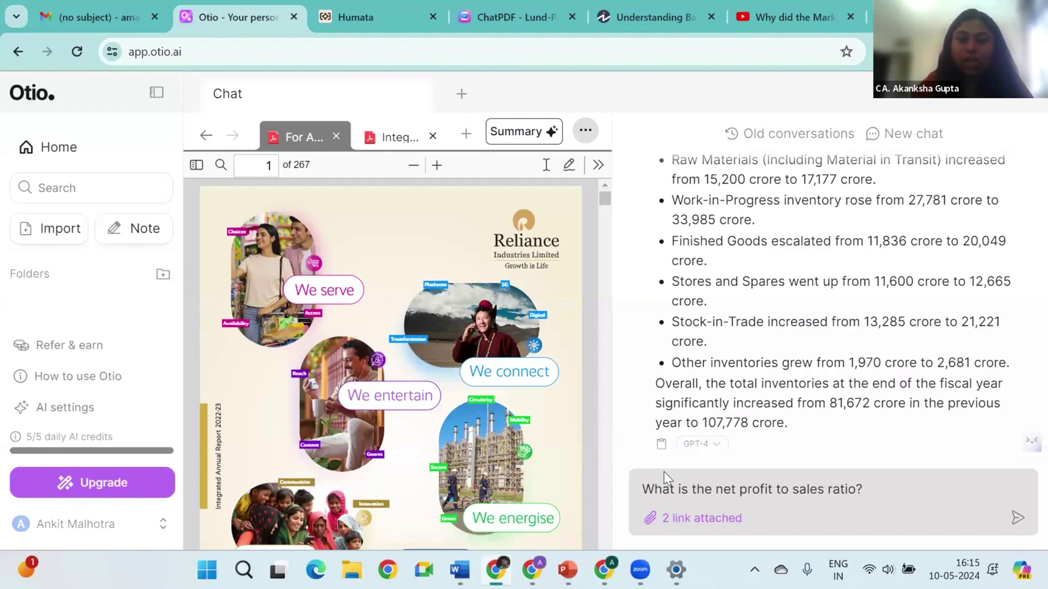
pyautogui.press('Return')
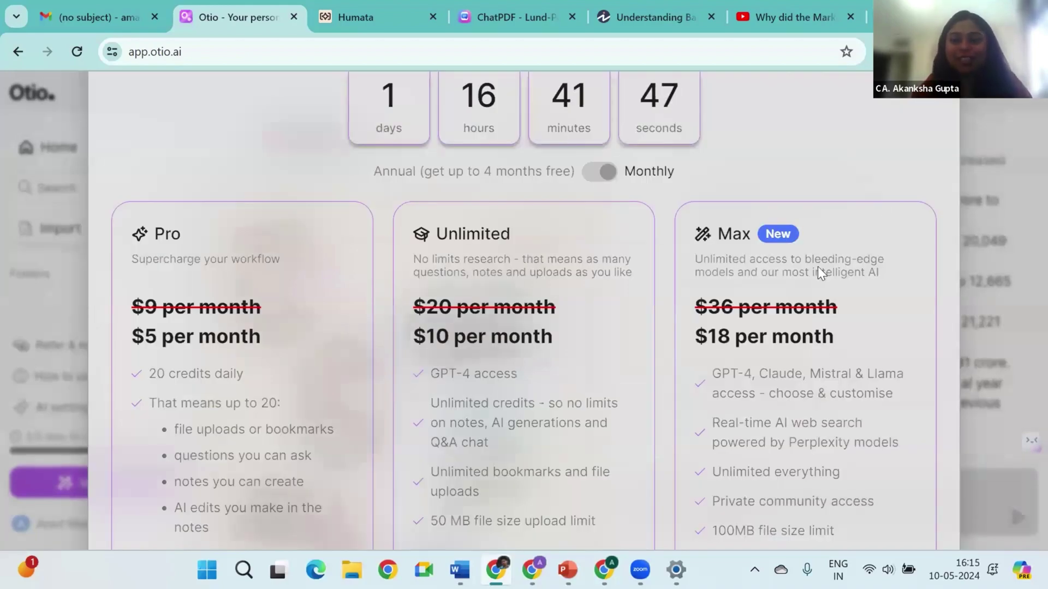
pyautogui.press('Escape')
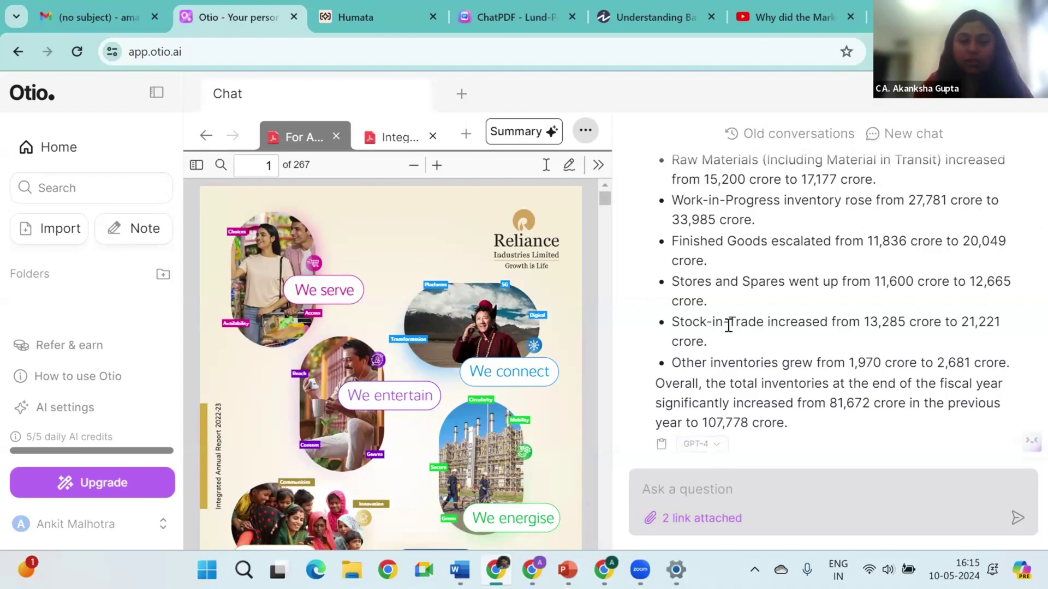
pyautogui.hotkey('alt', 'Tab')
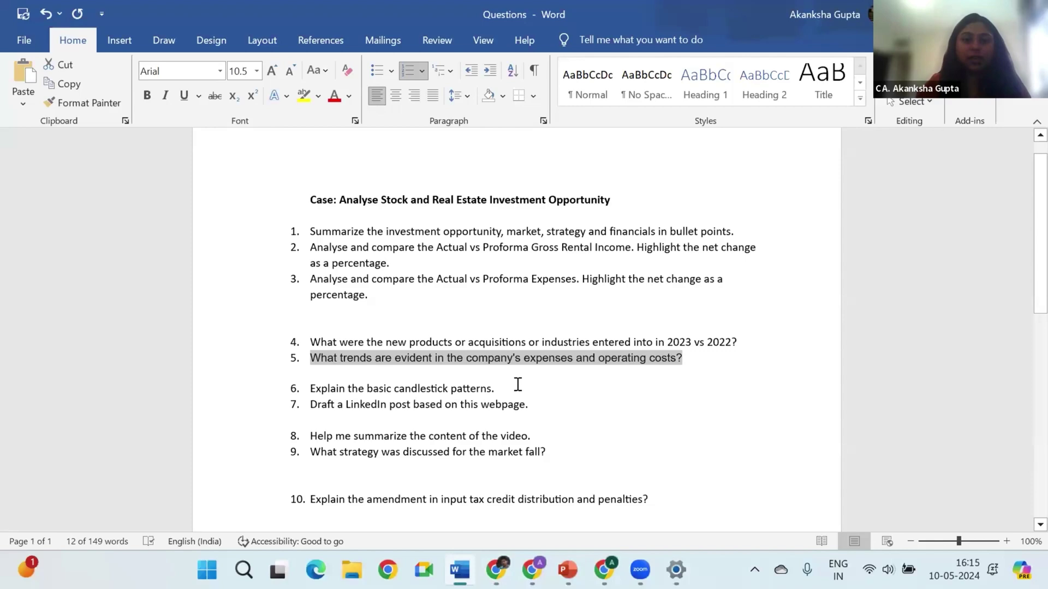
# - Clear the question 5 selection in the Word Questions document and return to the browser
pyautogui.hotkey('alt', 'Tab')
pyautogui.hotkey('alt', 'Tab')
pyautogui.click(474, 390)
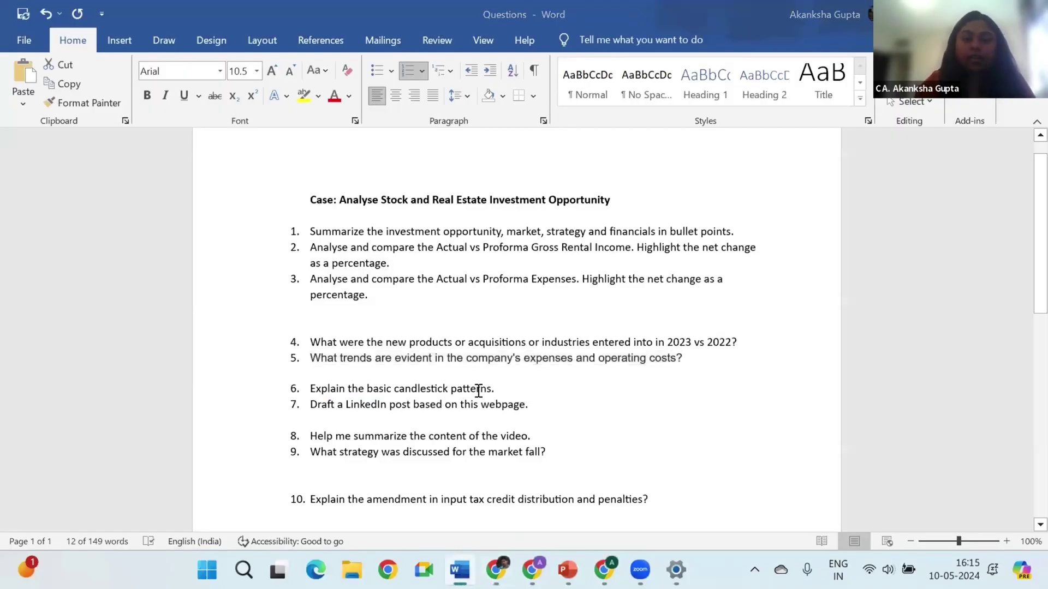
pyautogui.hotkey('alt', 'Tab')
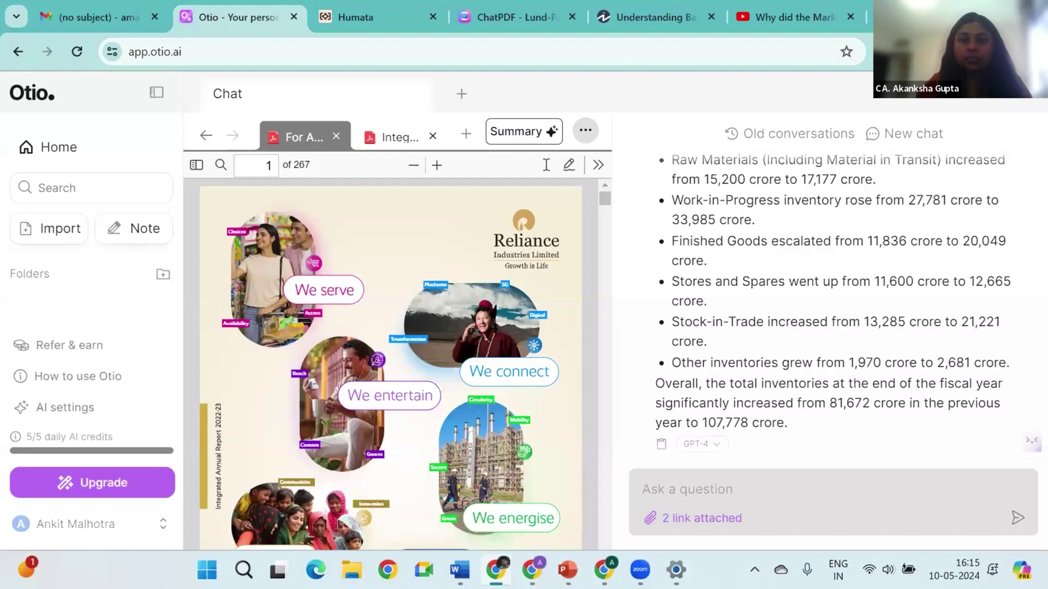
# - Restore the browser over Word and open the 'Understanding Basic Candlestick Charts' article tab
pyautogui.moveTo(979, 9)
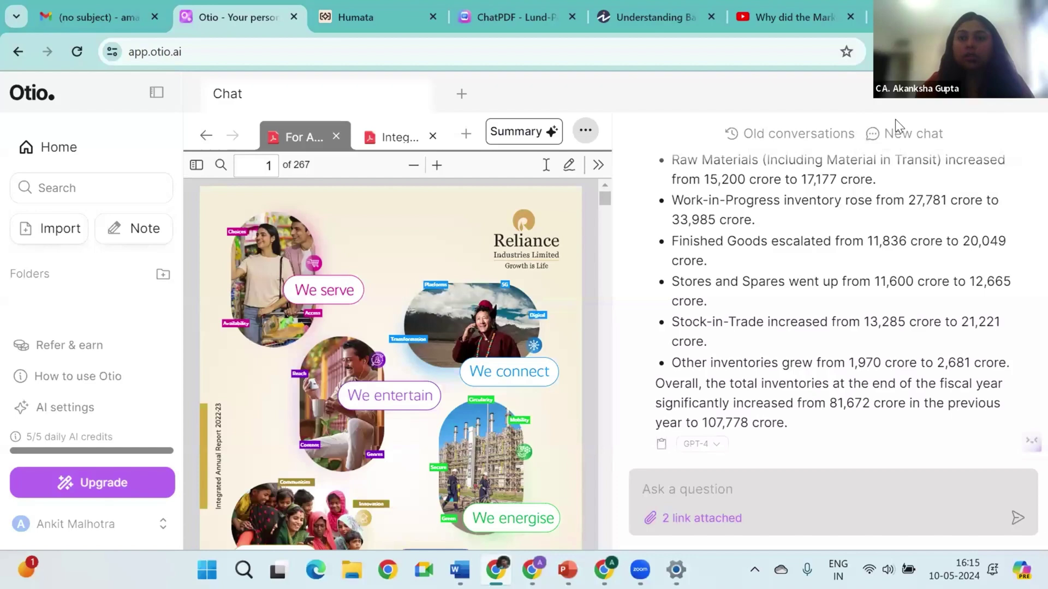
pyautogui.press('super+Down')
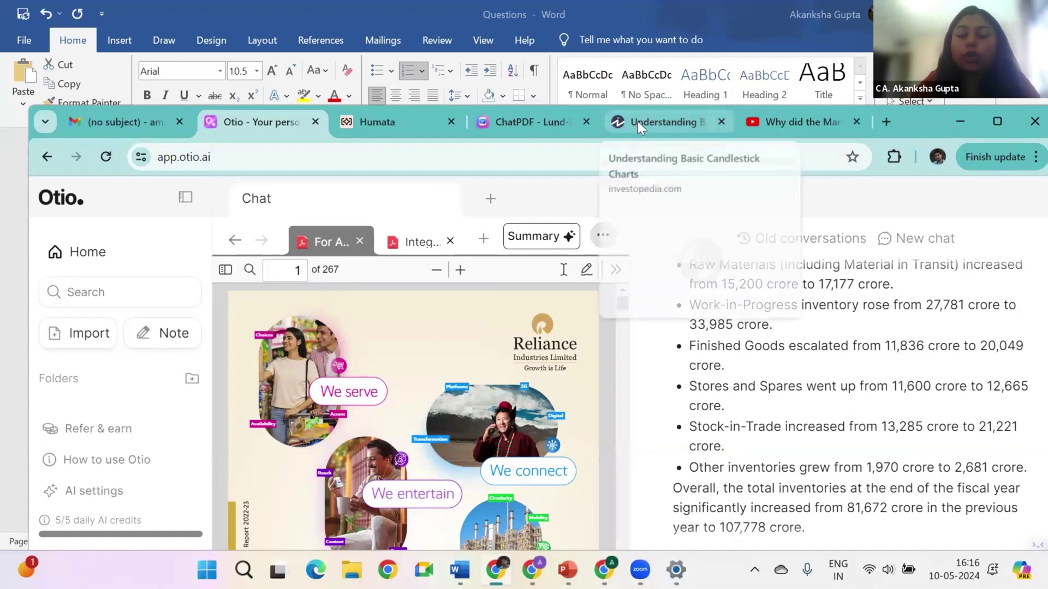
pyautogui.moveTo(637, 122)
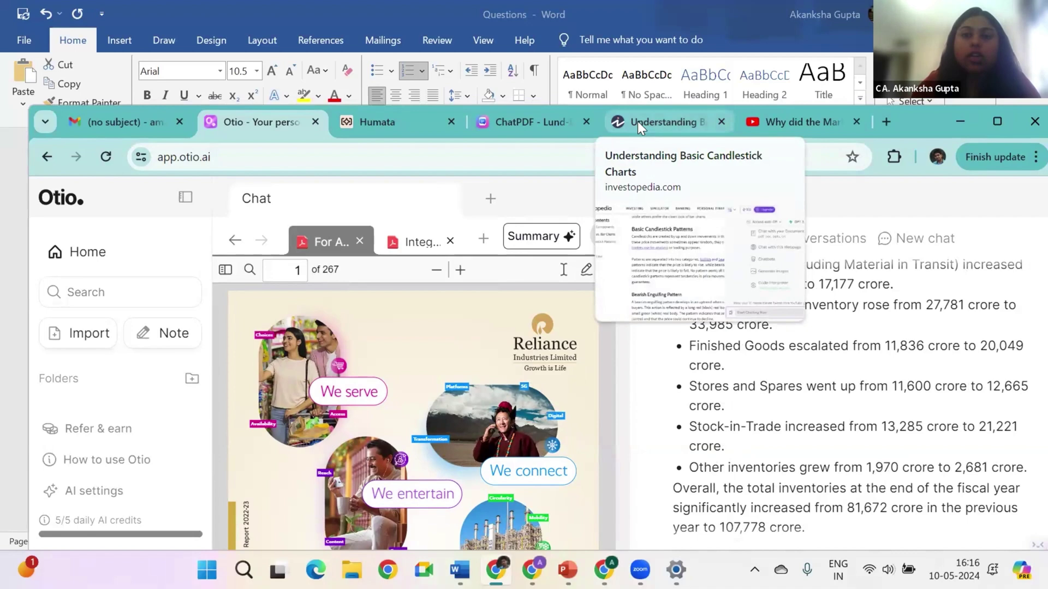
pyautogui.click(638, 121)
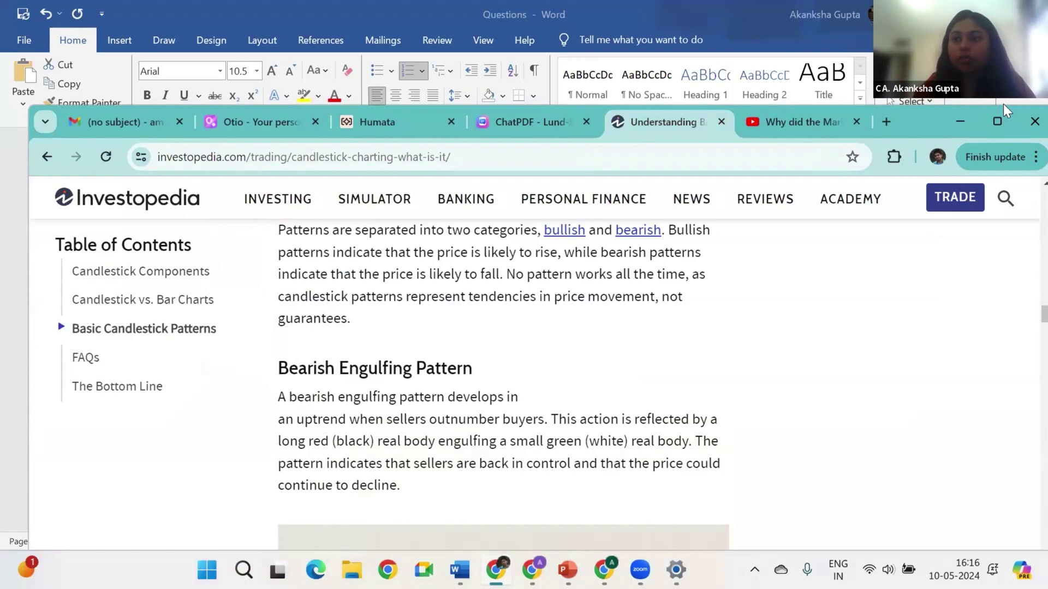
# - Maximize the browser and start a Merlin 'Chat with this Webpage' session, closing the tutorial
pyautogui.click(997, 121)
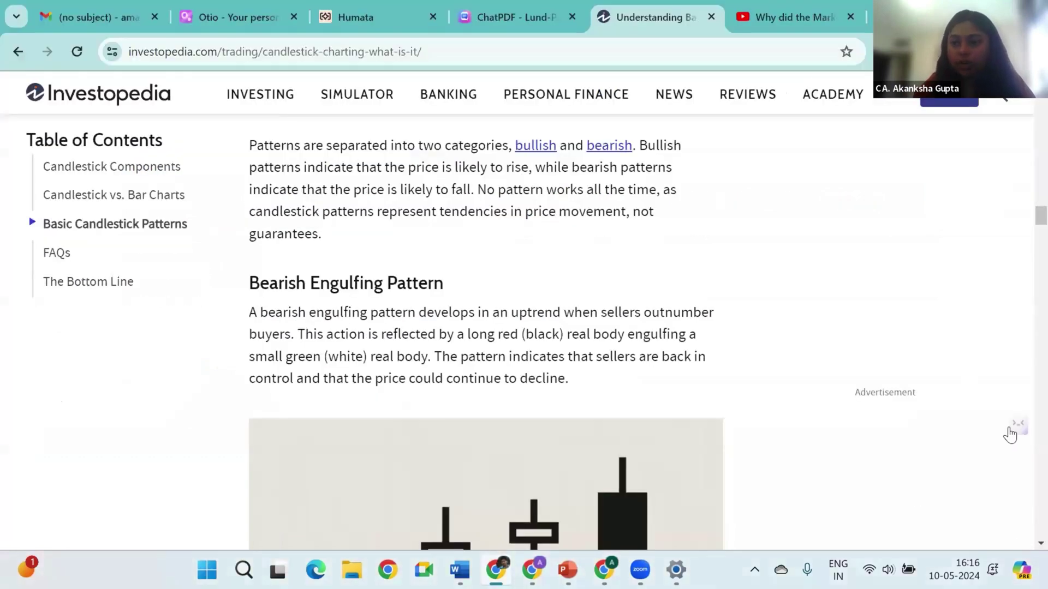
pyautogui.moveTo(1013, 433)
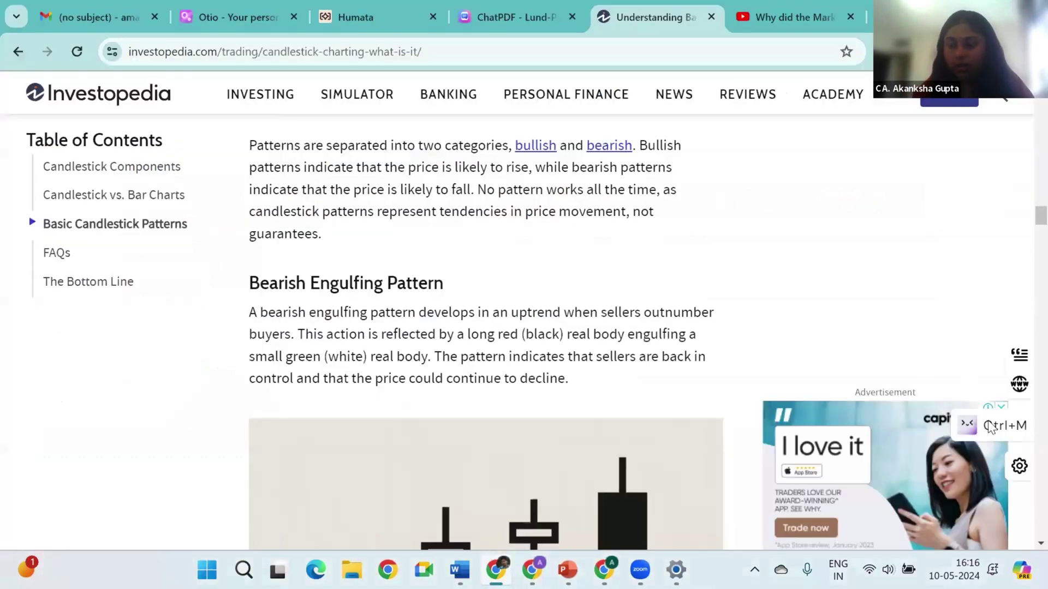
pyautogui.click(990, 427)
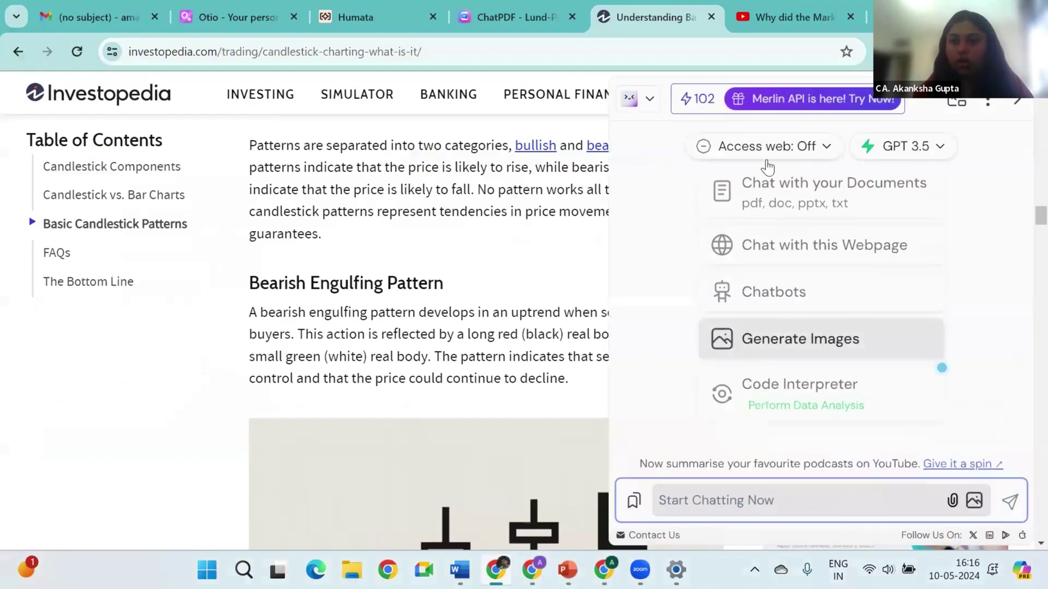
pyautogui.click(810, 253)
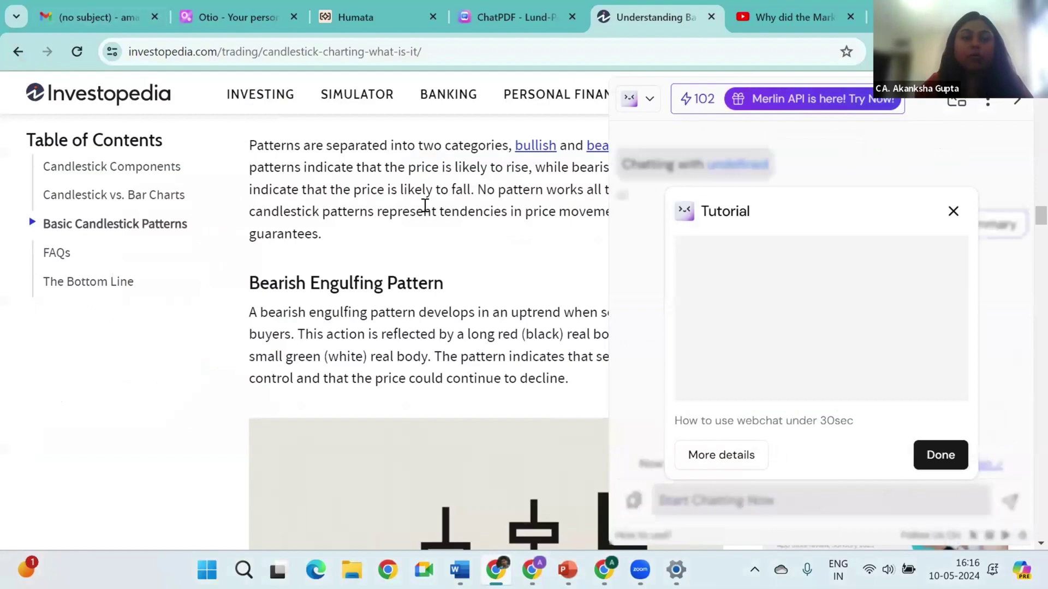
pyautogui.click(953, 212)
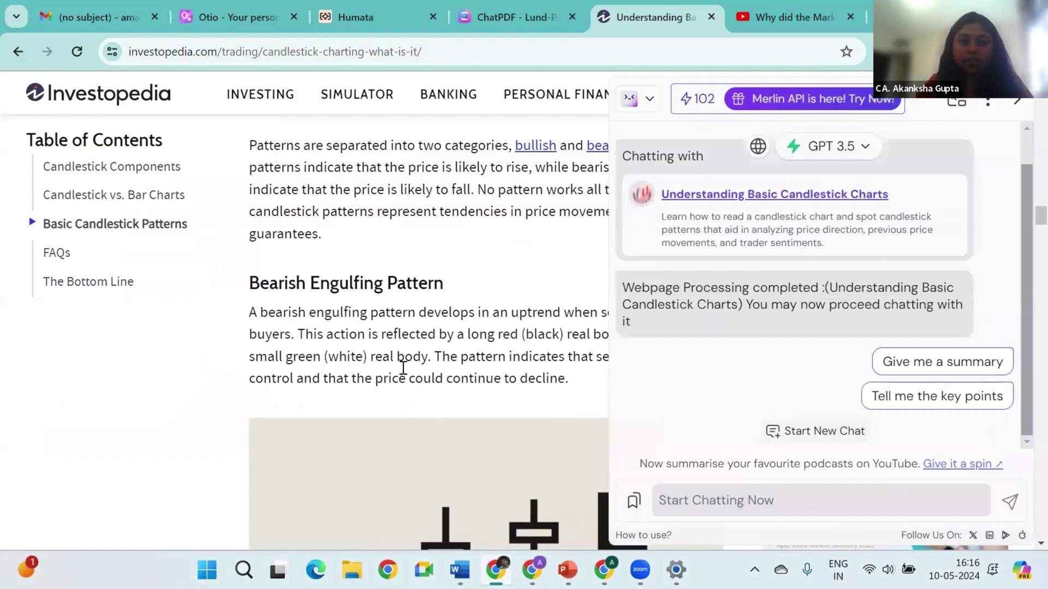
# - Ask Merlin question 6, 'Explain the basic candlestick patterns', copied from the Word document
pyautogui.hotkey('alt', 'Tab')
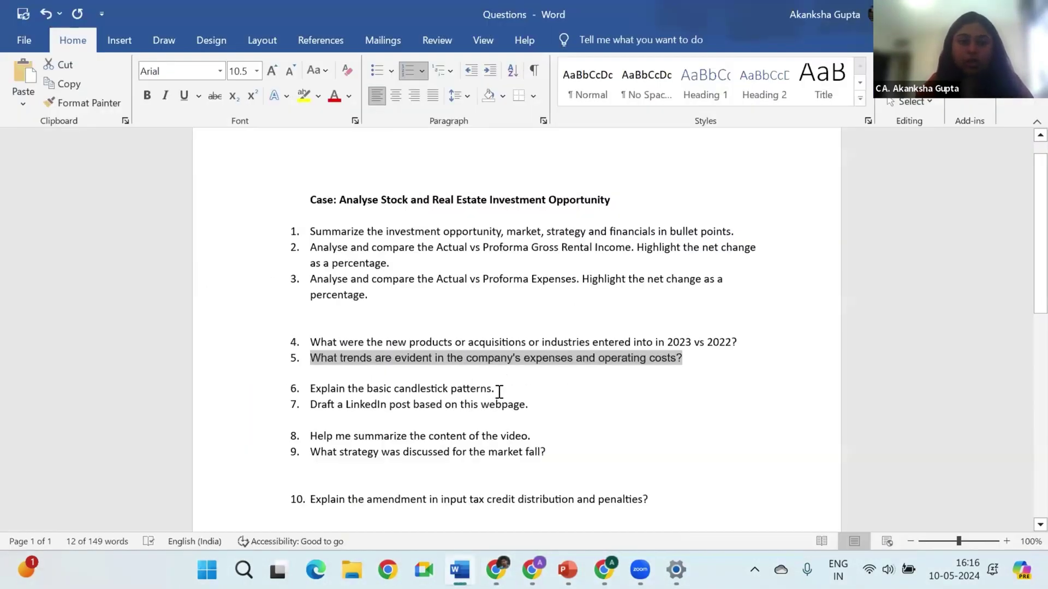
pyautogui.moveTo(500, 390); pyautogui.dragTo(315, 388)
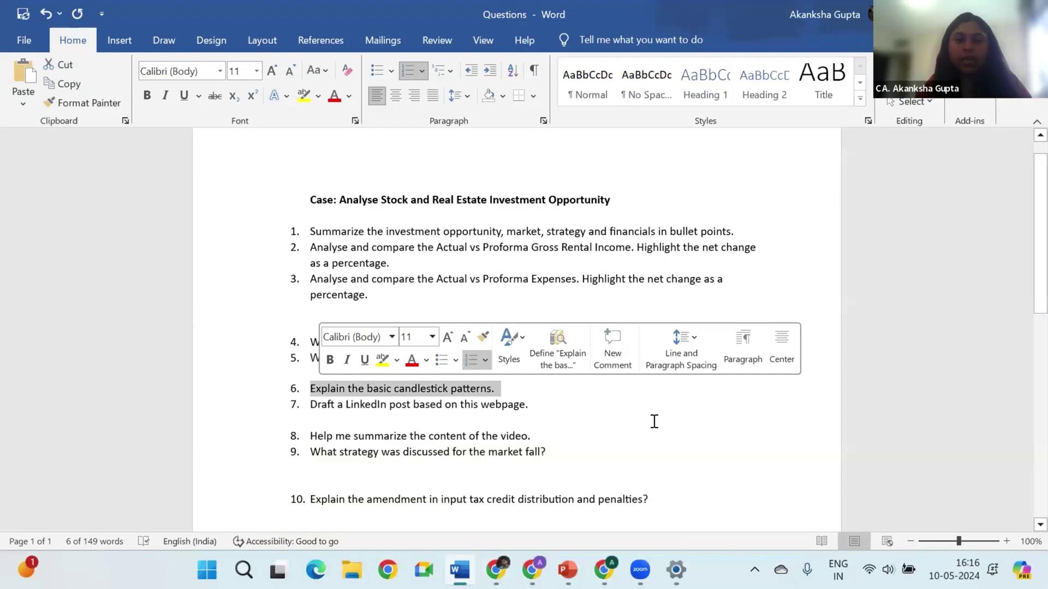
pyautogui.hotkey('alt', 'Tab')
pyautogui.click(785, 499)
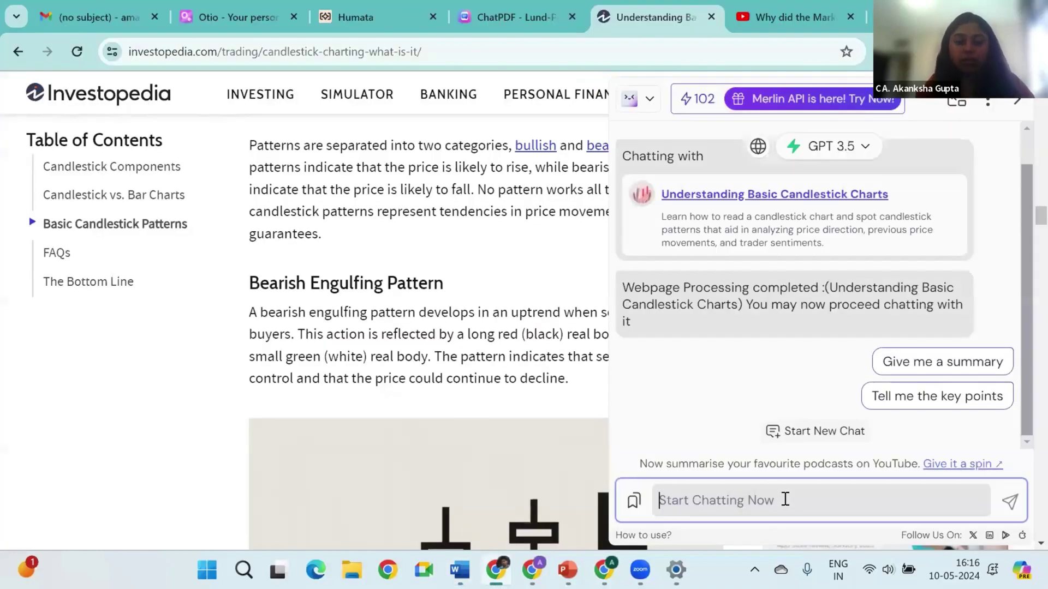
pyautogui.write('6.\tExplain the basic candlestick patterns.')
pyautogui.press('Return')
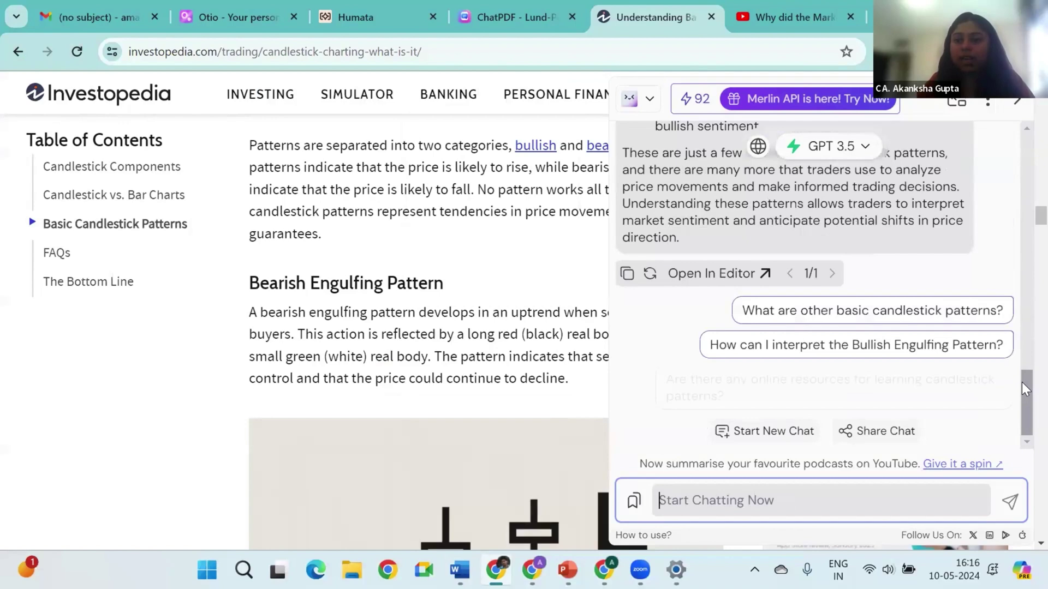
pyautogui.moveTo(1024, 389)
pyautogui.mouseDown()
pyautogui.moveTo(1025, 258)
pyautogui.moveTo(1025, 395)
pyautogui.mouseUp()
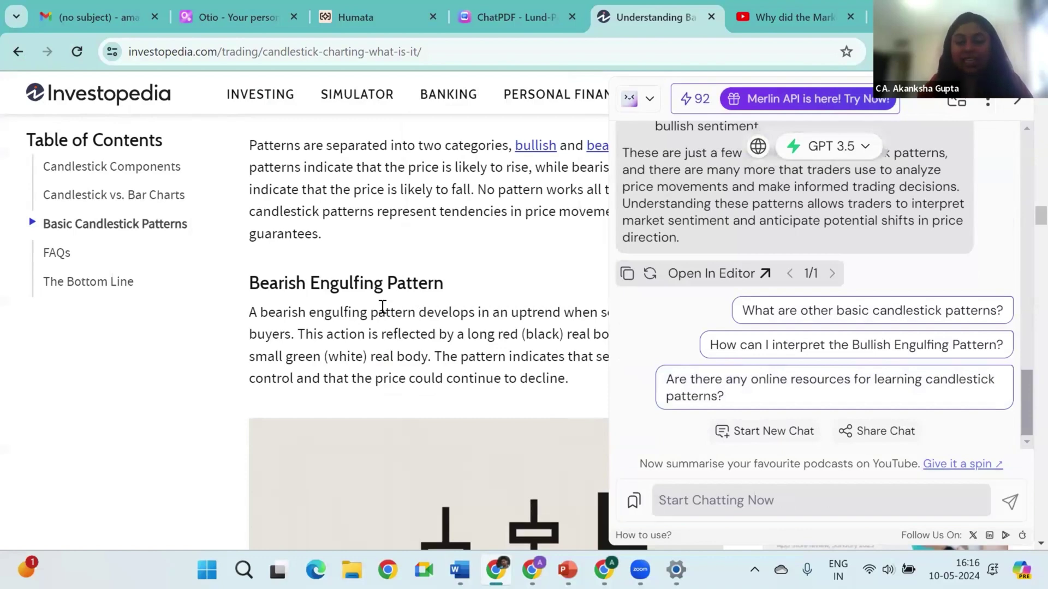
pyautogui.hotkey('alt', 'Tab')
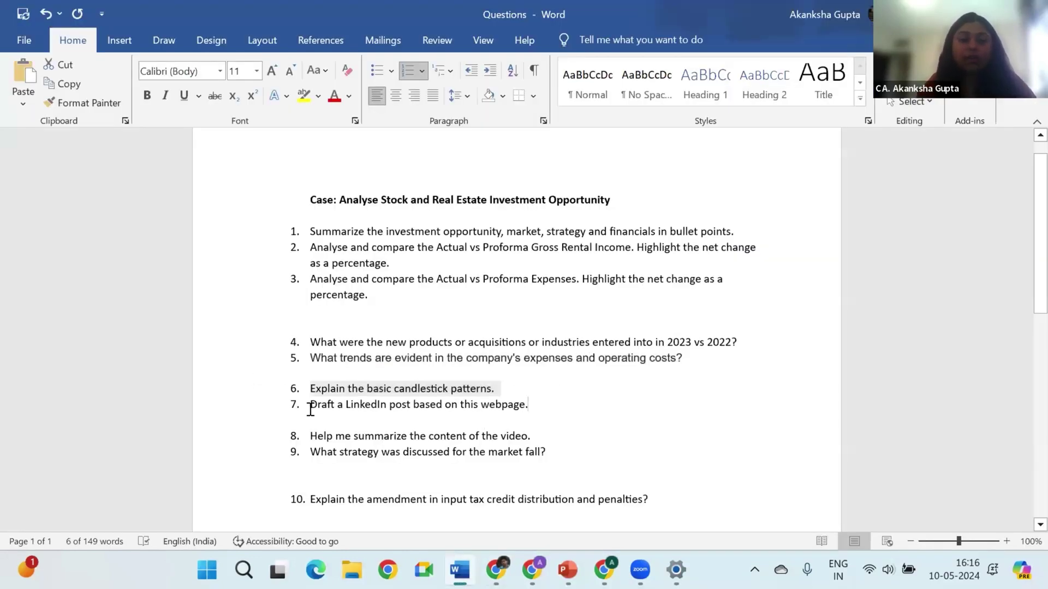
# - Send question 7's LinkedIn post request to Merlin, dismiss the Upgrade popup, and review 'Unlocking the Power of Candlestick Charts'
pyautogui.tripleClick(311, 408)
pyautogui.hotkey('alt', 'Tab')
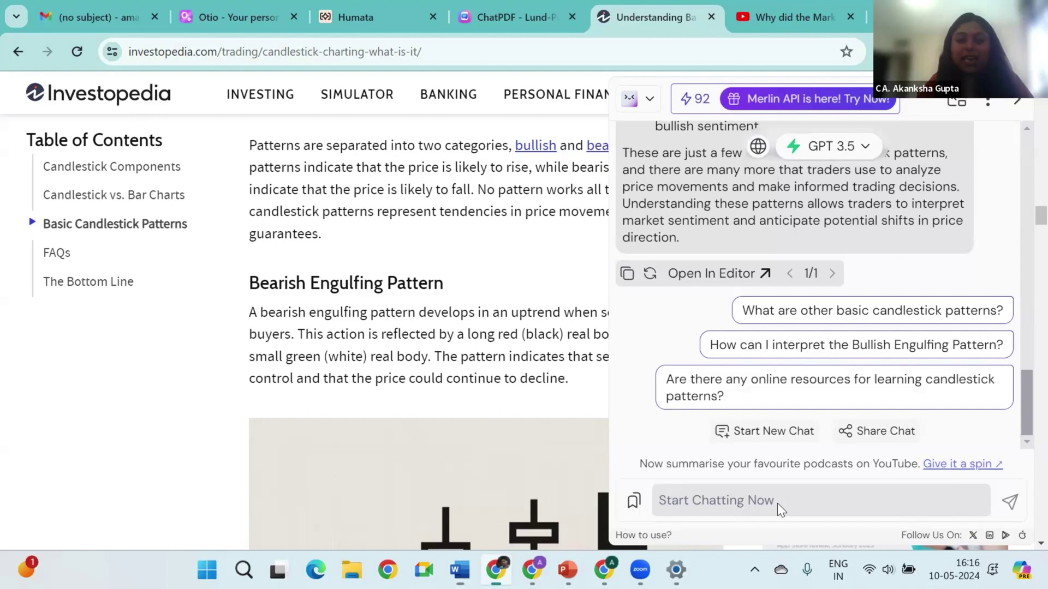
pyautogui.click(747, 502)
pyautogui.write('7.\tDraft a LinkedIn post based on this webpage.')
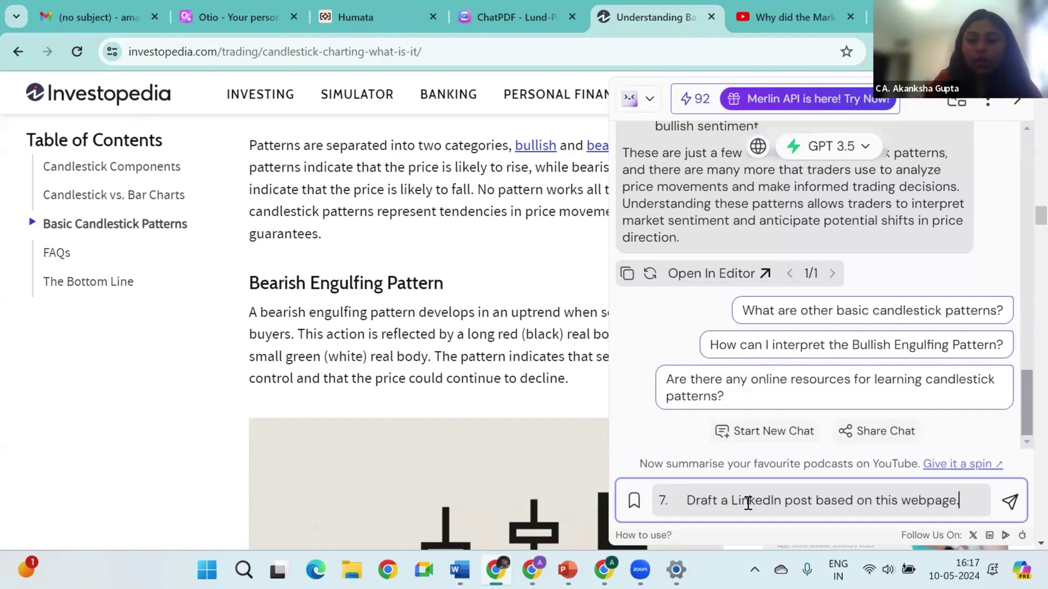
pyautogui.press('Return')
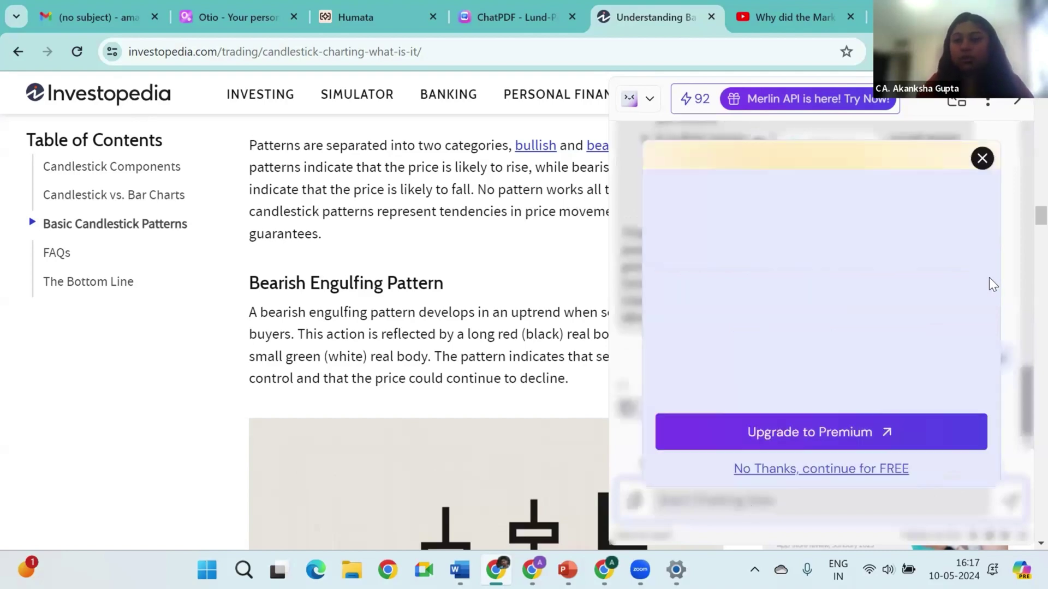
pyautogui.click(982, 159)
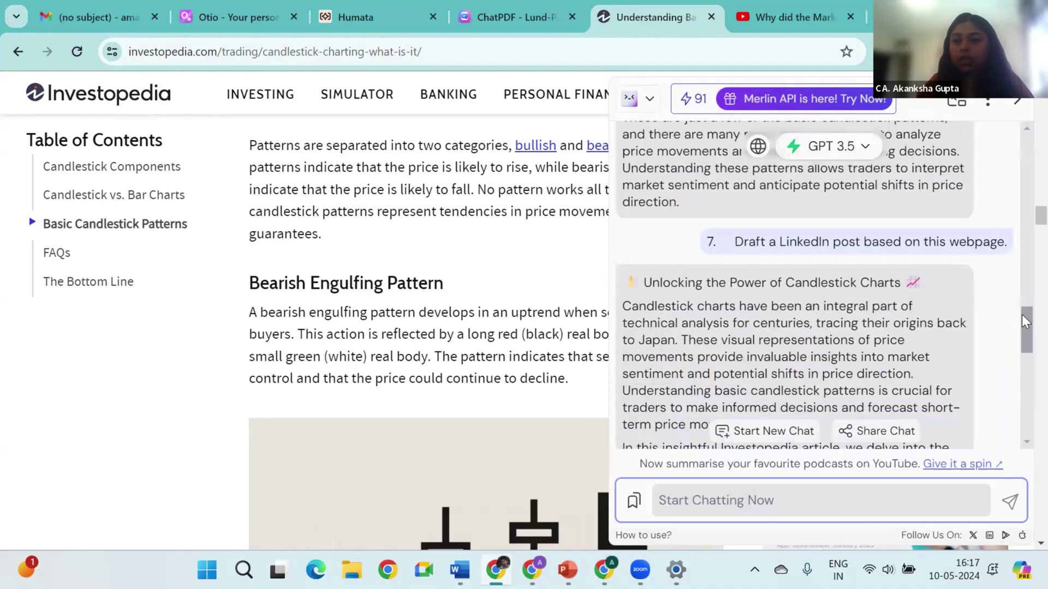
pyautogui.scroll(-2, 628, 188)
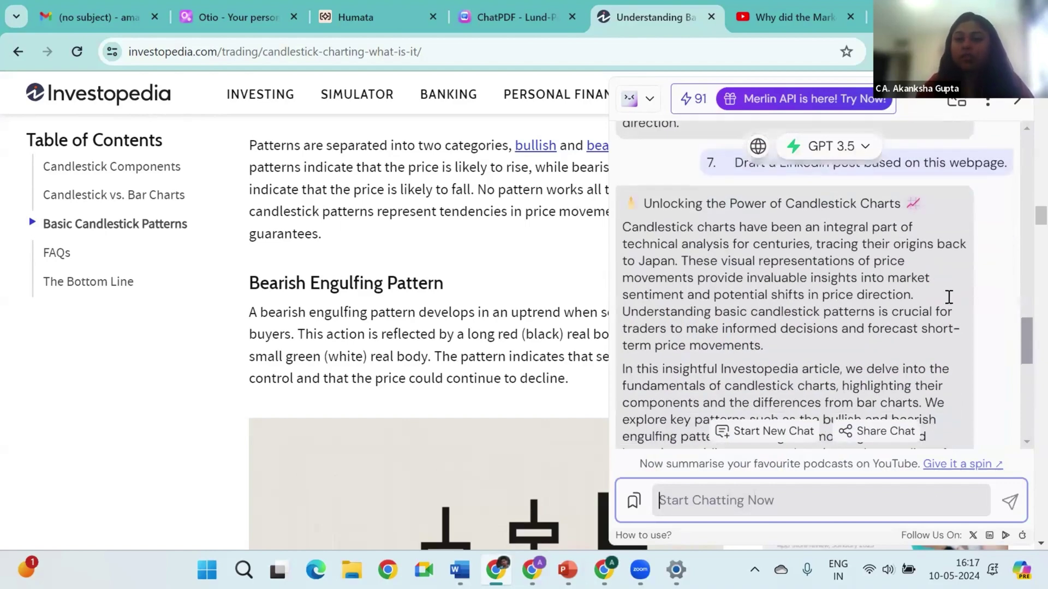
pyautogui.moveTo(1026, 350); pyautogui.dragTo(1025, 408)
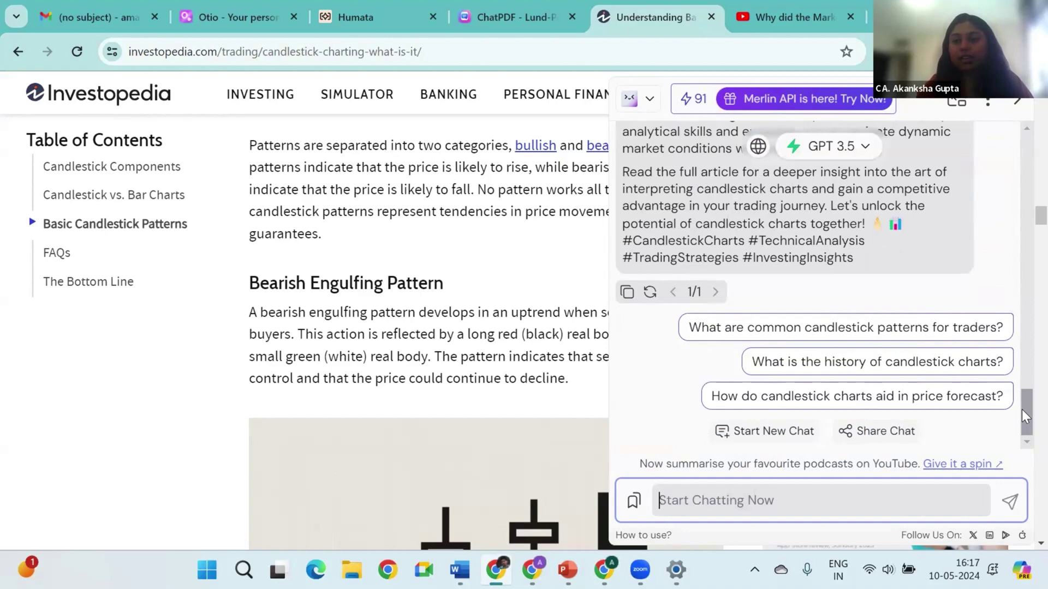
pyautogui.scroll(10, 1025, 418)
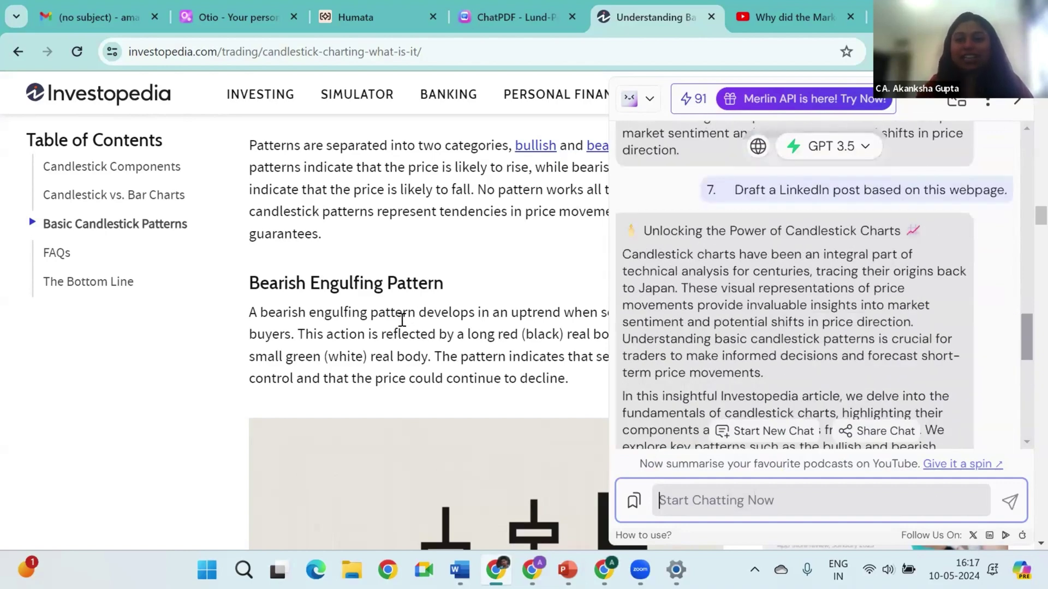
# - Clear question 7's highlight in Word, then restore the browser window showing Merlin's LinkedIn post draft
pyautogui.hotkey('alt', 'Tab')
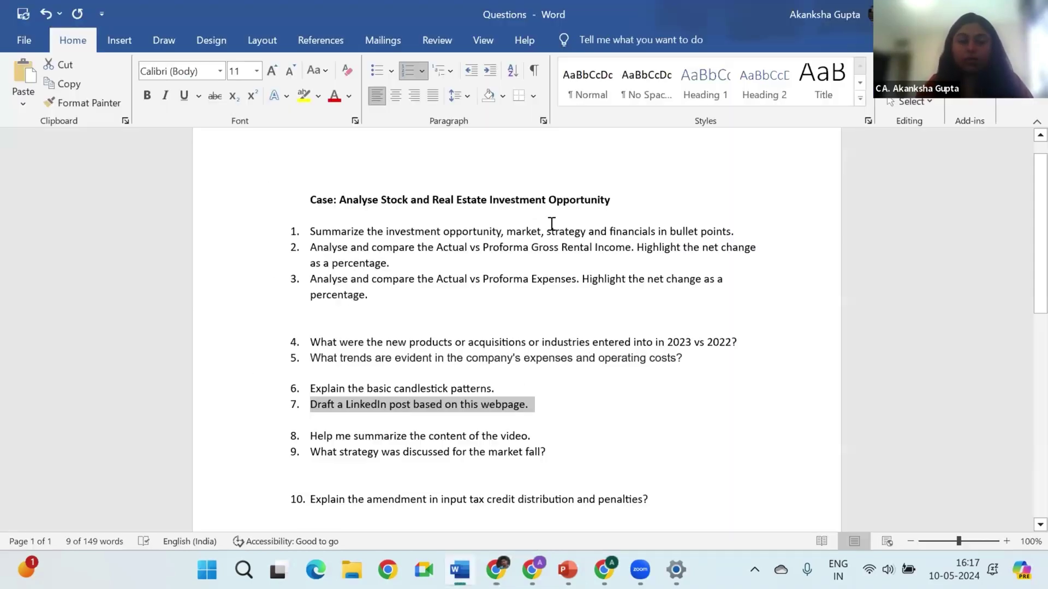
pyautogui.click(802, 367)
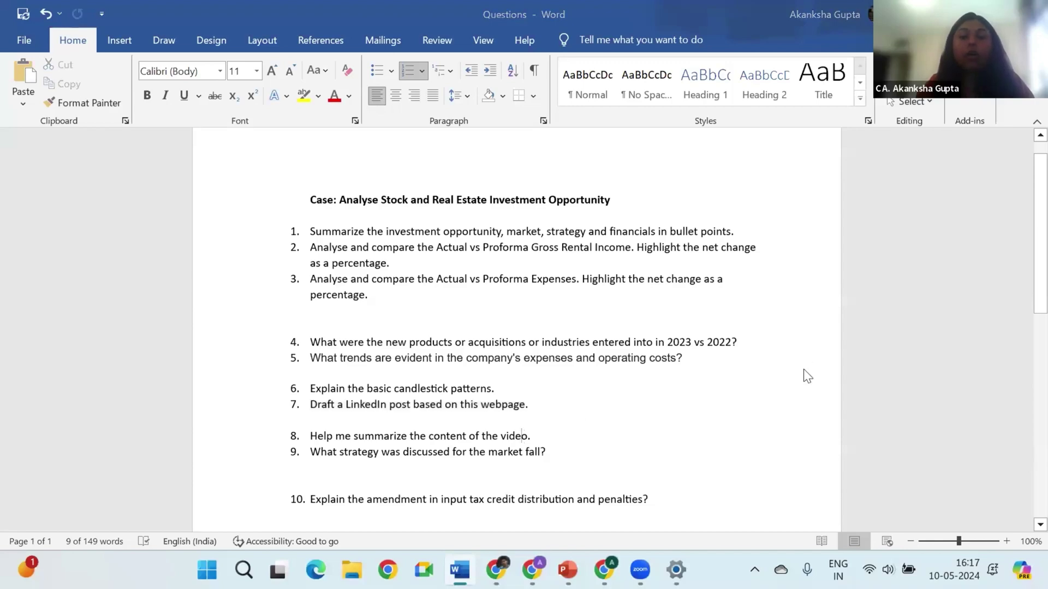
pyautogui.hotkey('alt', 'Tab')
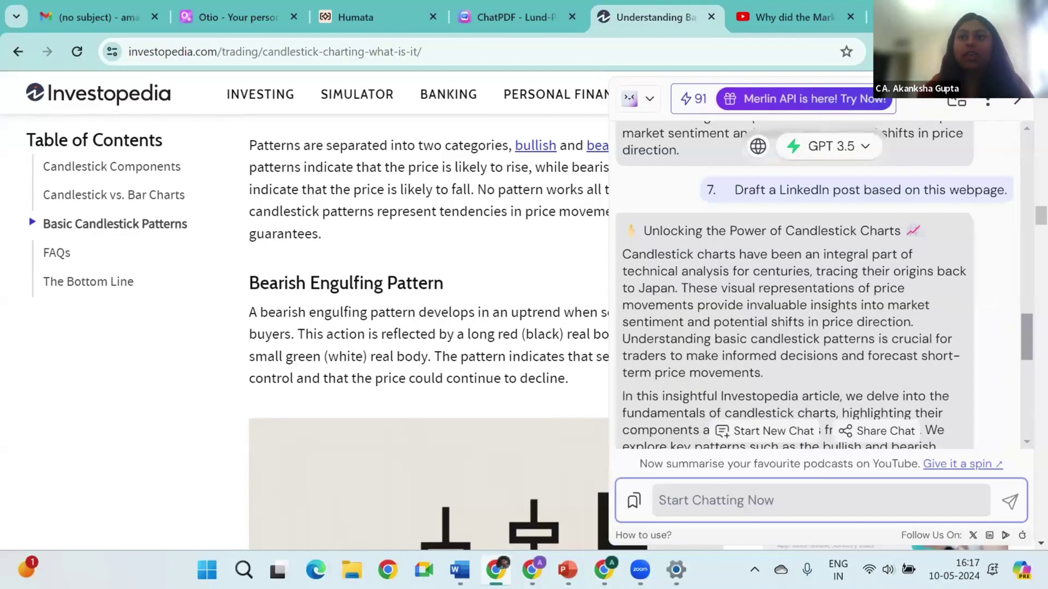
pyautogui.moveTo(992, 14)
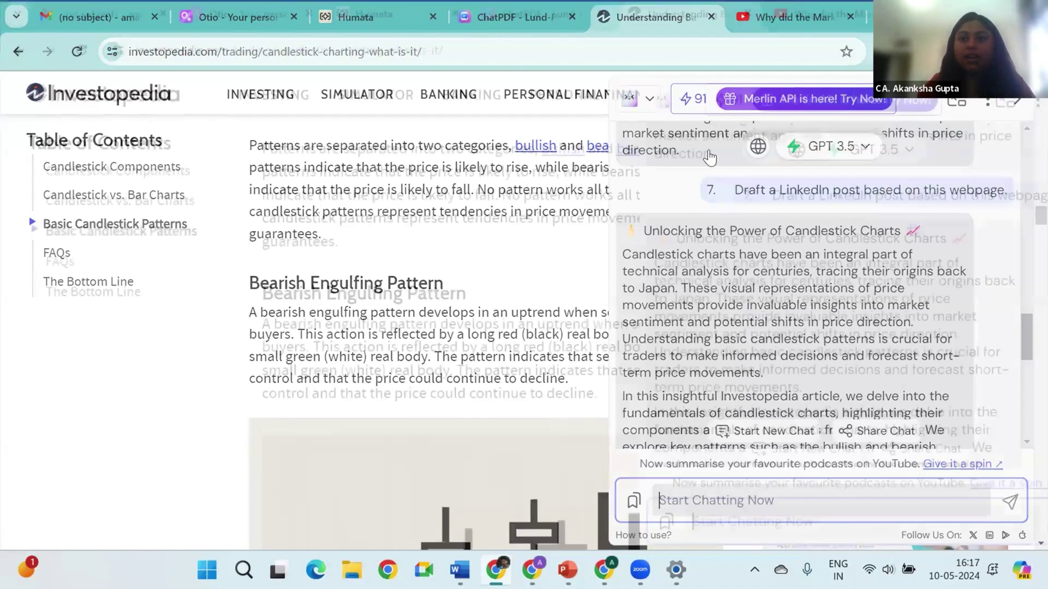
pyautogui.click(991, 14)
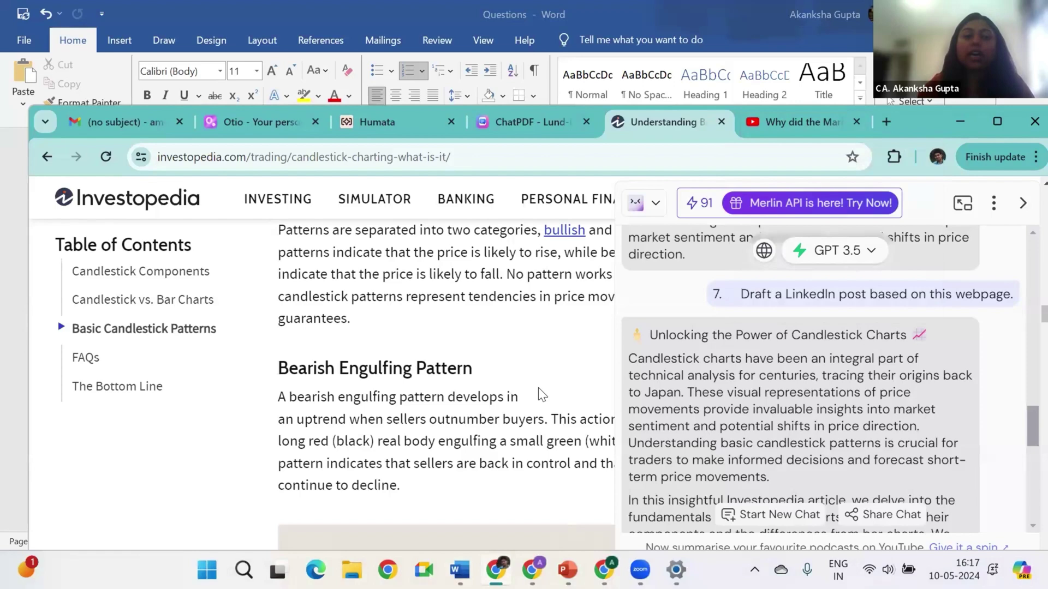
pyautogui.moveTo(609, 564)
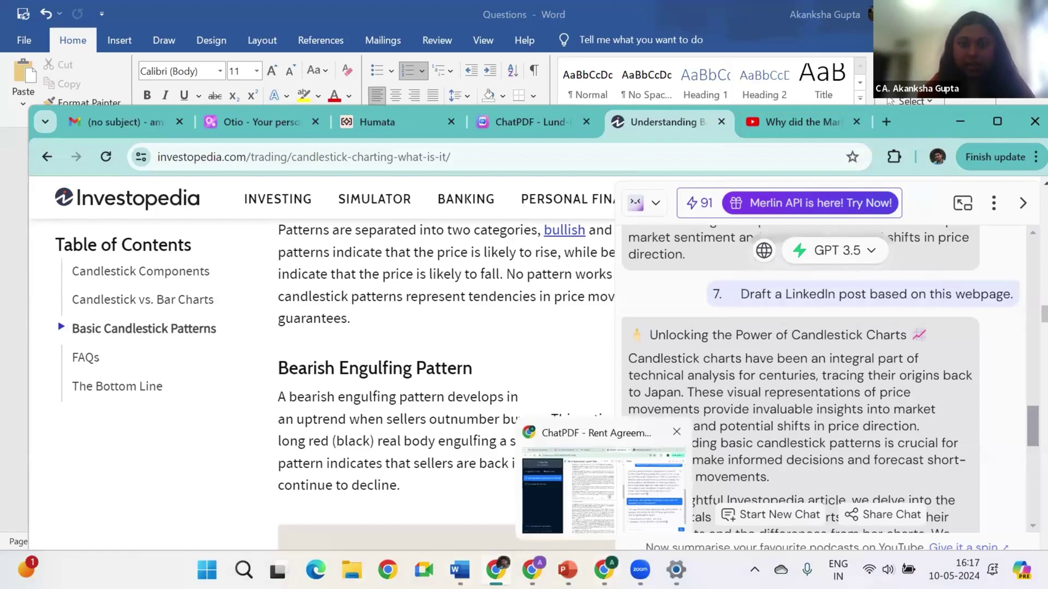
# - Bring up the 'Why did the Market crash today?' YouTube window and have Merlin summarize the video
pyautogui.moveTo(496, 570)
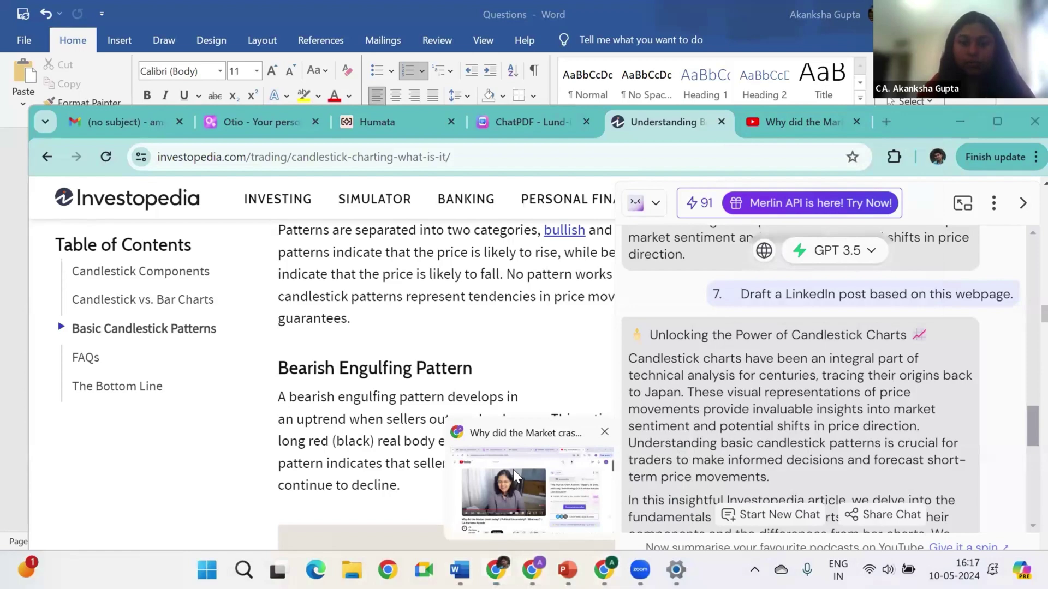
pyautogui.click(513, 469)
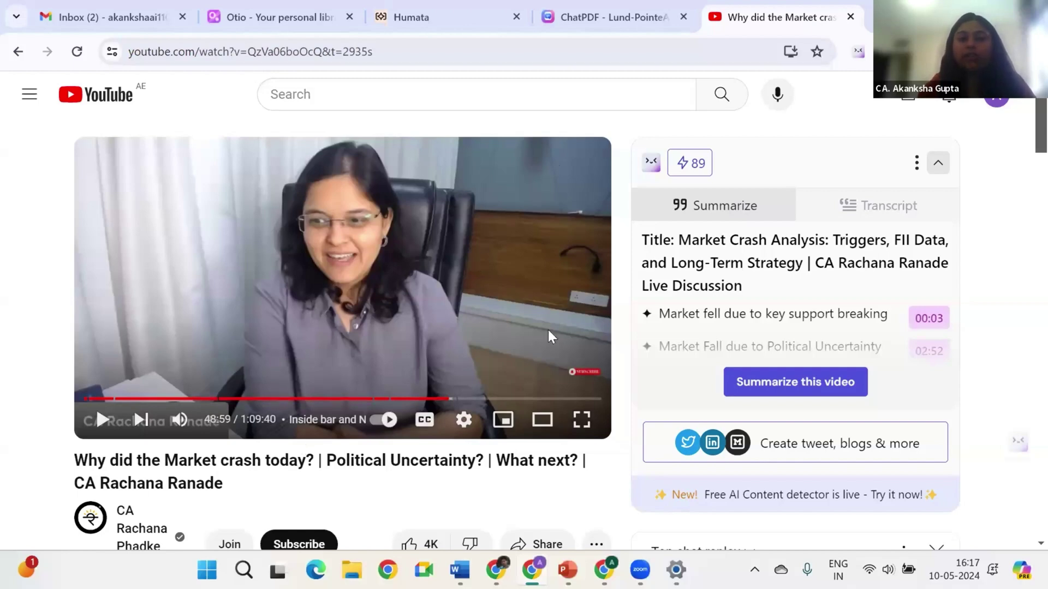
pyautogui.click(804, 385)
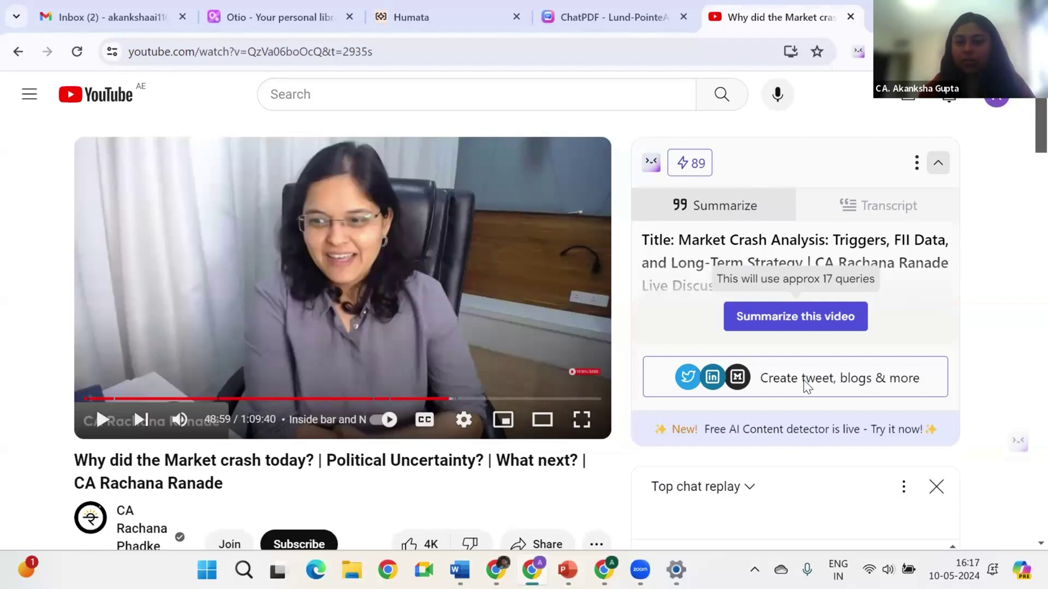